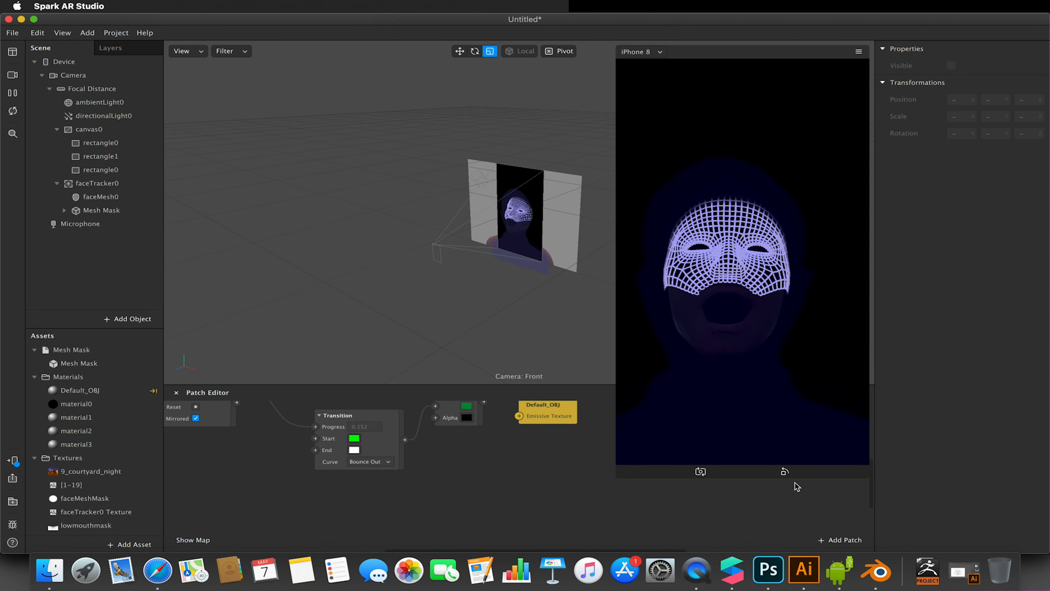
Step: Locate the Download Face Assets command in Spark AR Studio's help options
click(879, 572)
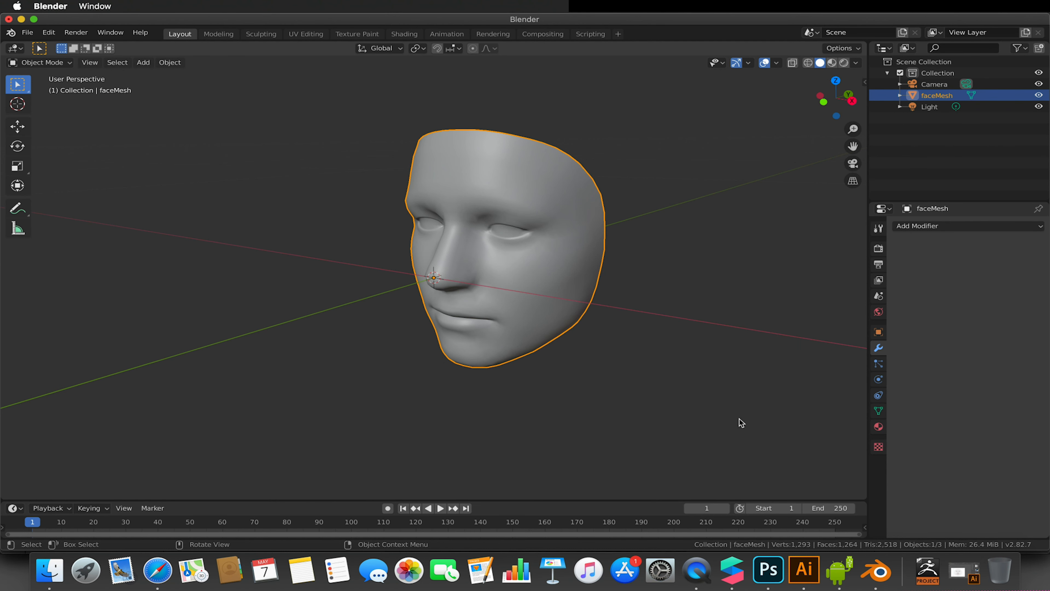
click(733, 571)
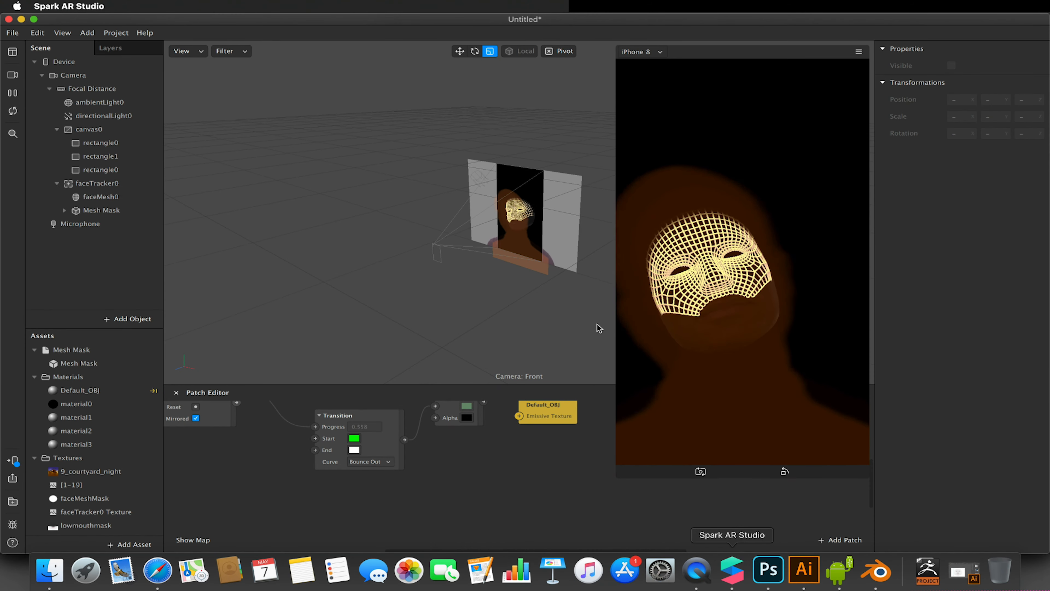
click(144, 32)
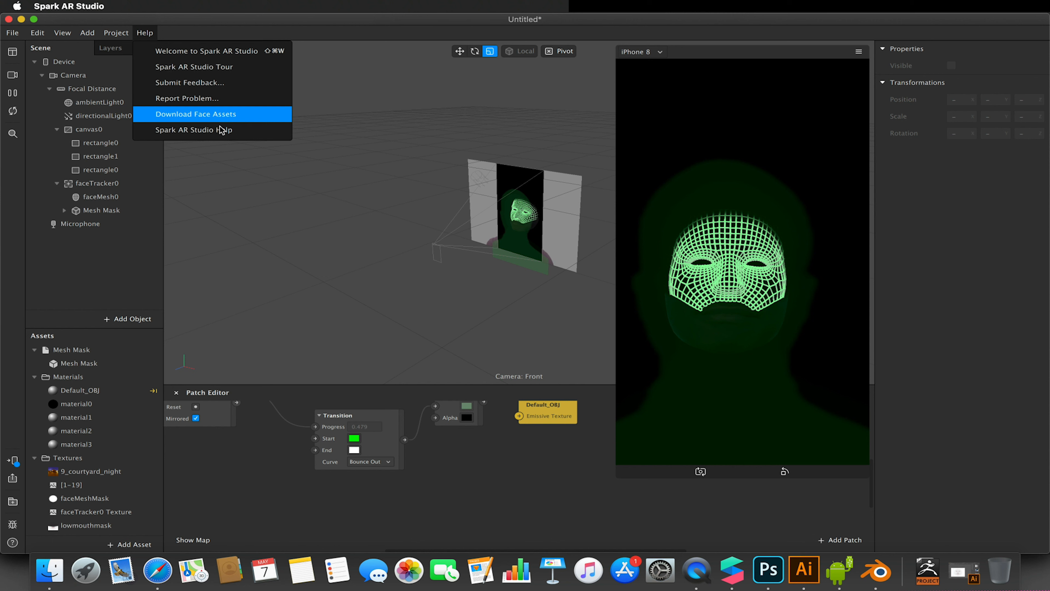
Step: Switch to Blender, give faceMesh a Wireframe modifier with a thickness of 0.002 m, and apply it
click(876, 571)
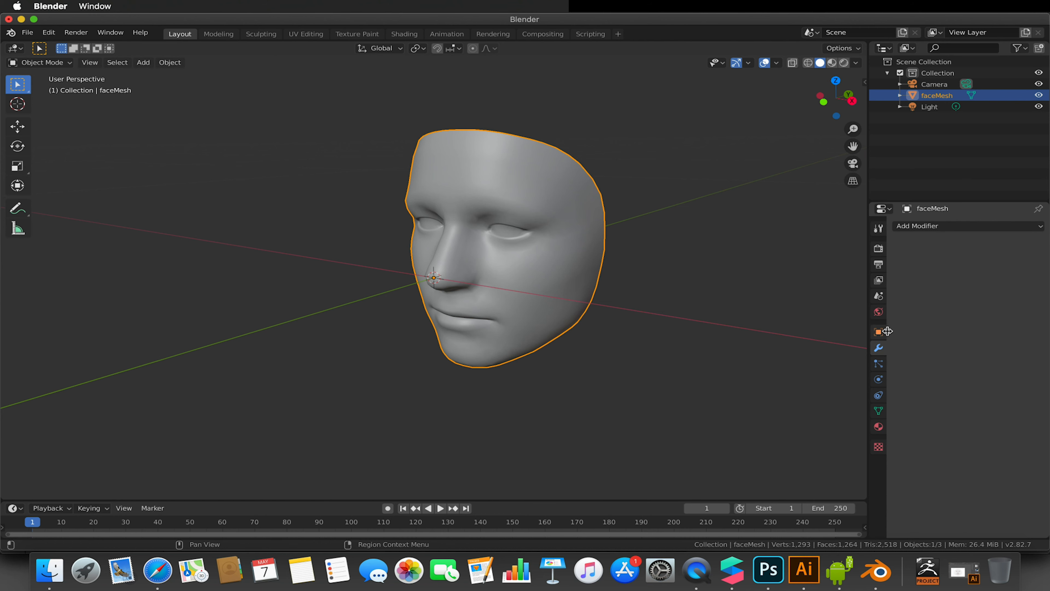
click(913, 227)
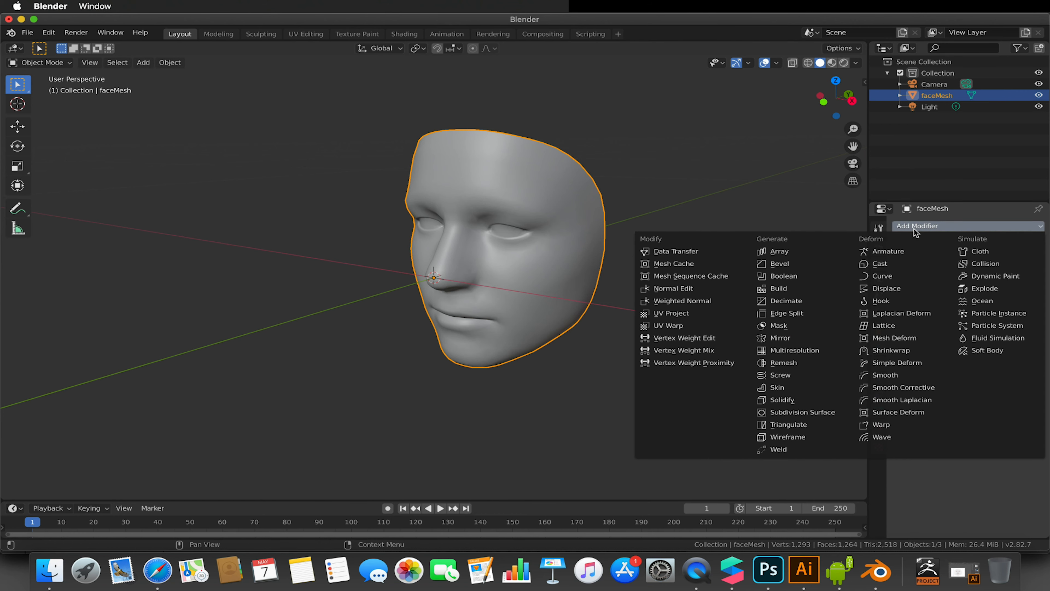
click(795, 437)
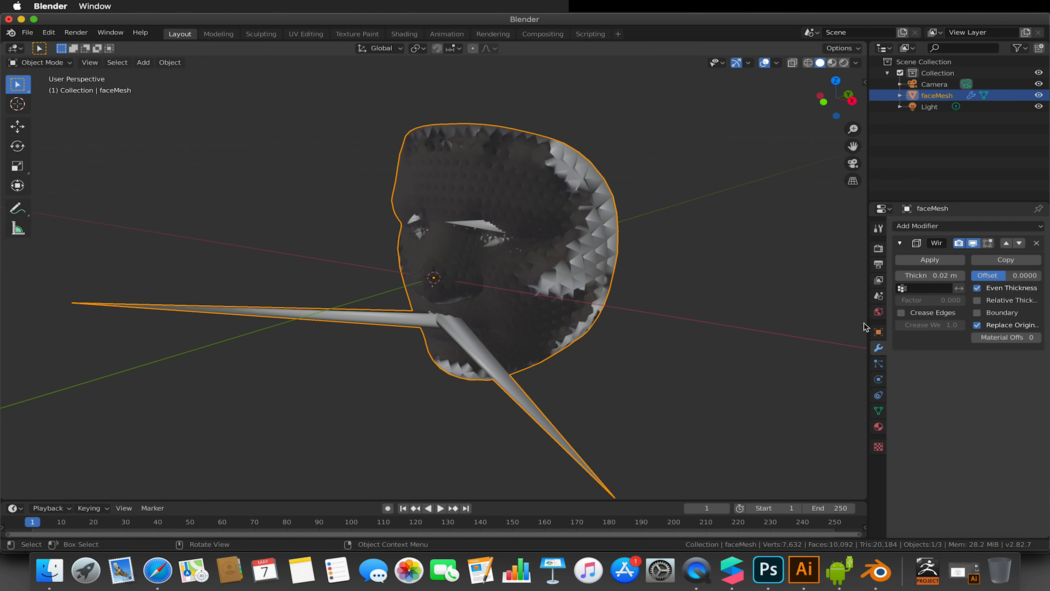
drag(945, 277, 929, 277)
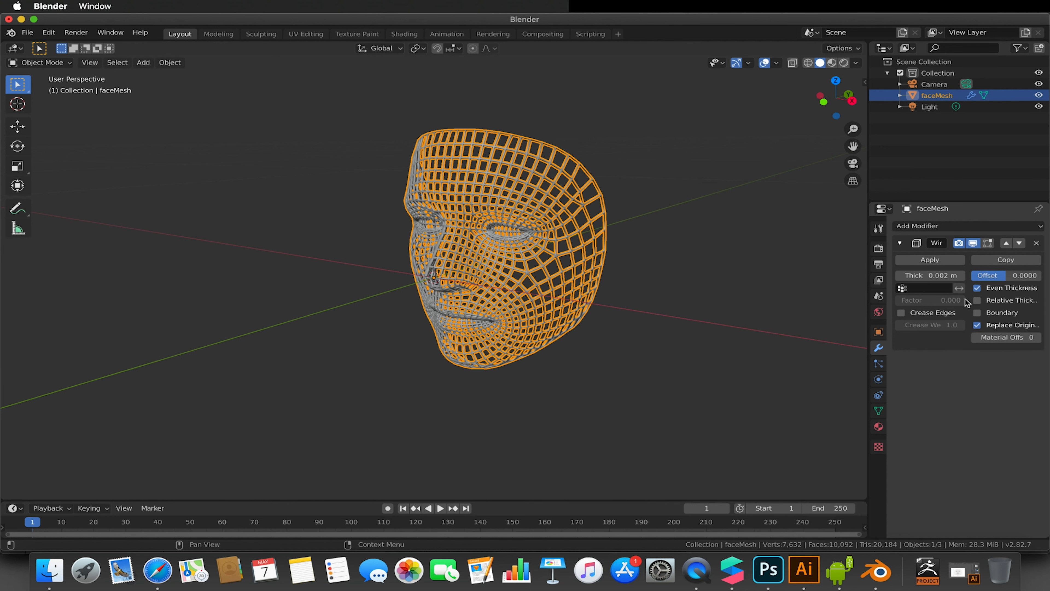
click(916, 260)
click(705, 278)
Step: In Edit Mode, delete all vertices filling the opening of the face's left eye
middle_drag(654, 267, 687, 253)
scroll(565, 212, up, 5)
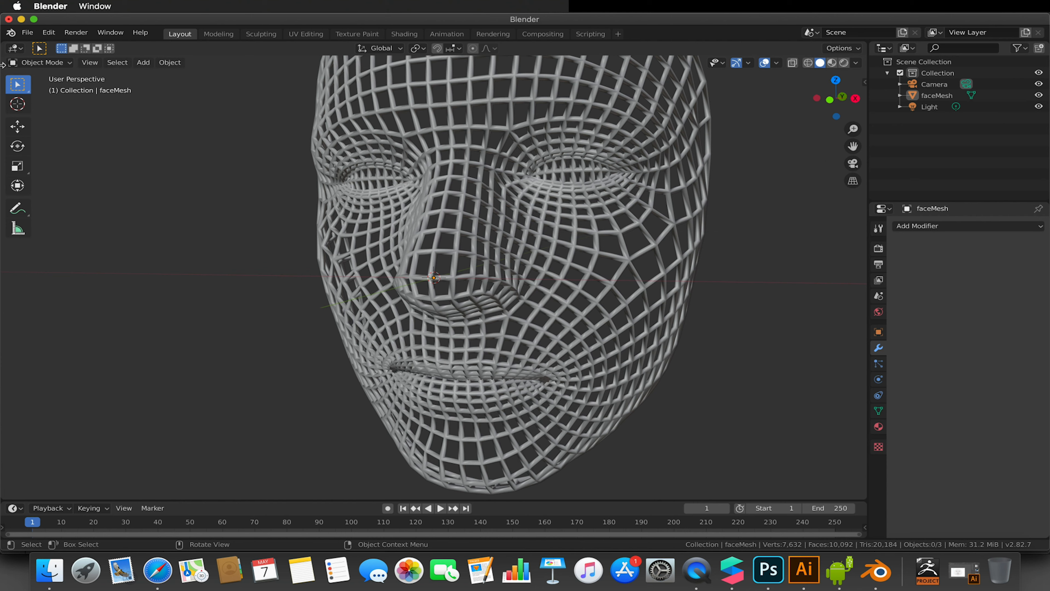
click(45, 64)
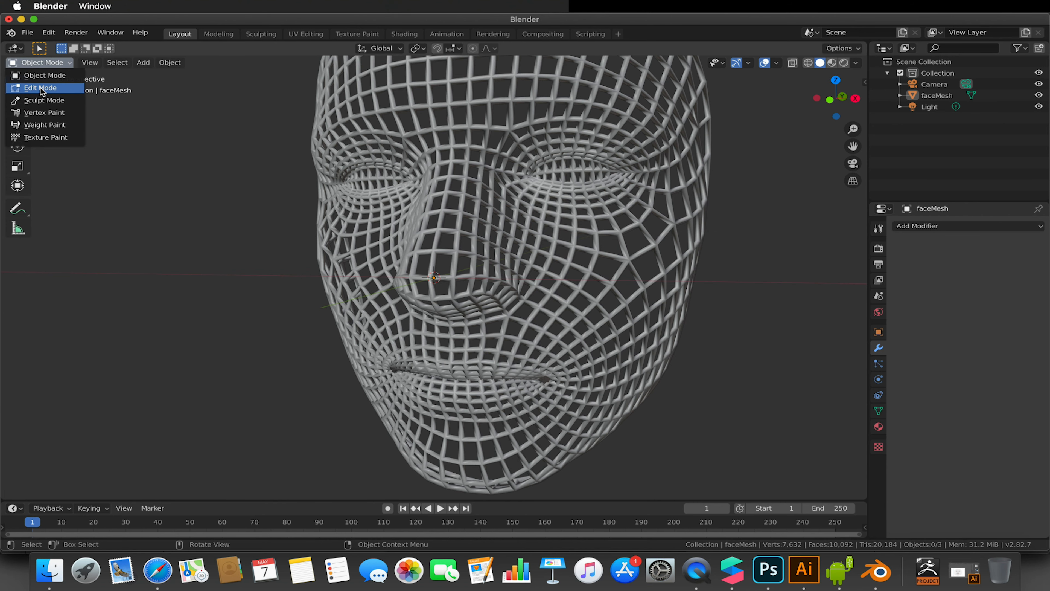
click(41, 88)
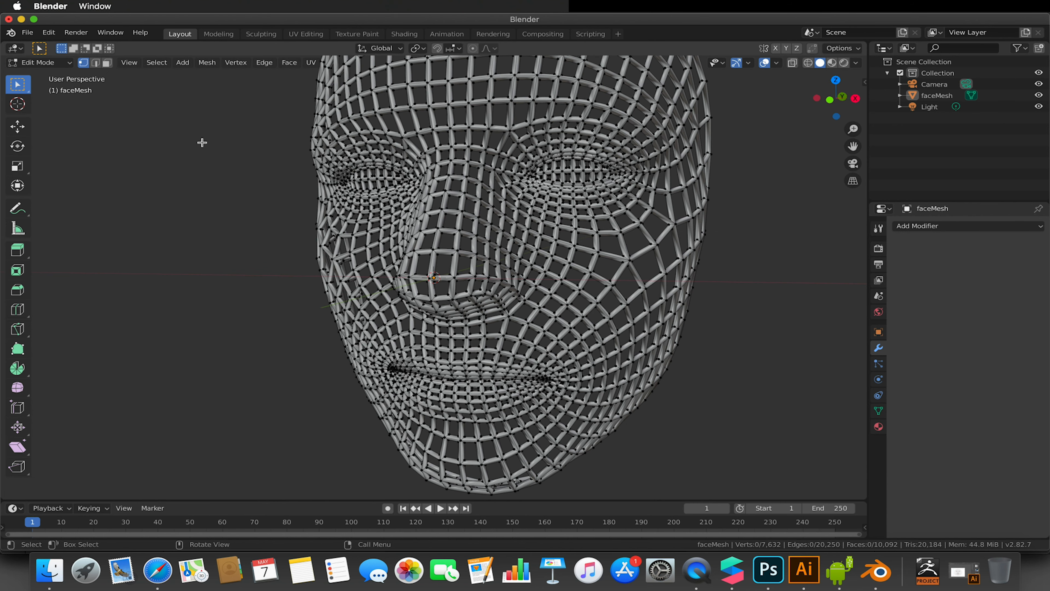
mouse_move(17, 84)
mouse_down()
mouse_move(71, 108)
mouse_move(96, 154)
mouse_up()
key(c)
drag(566, 179, 565, 178)
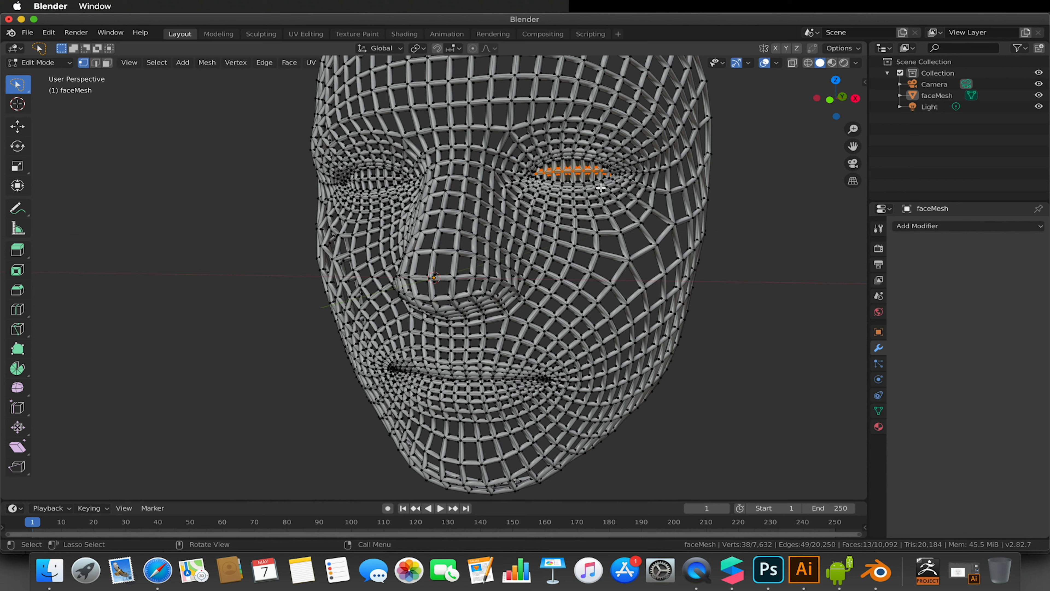
key(x)
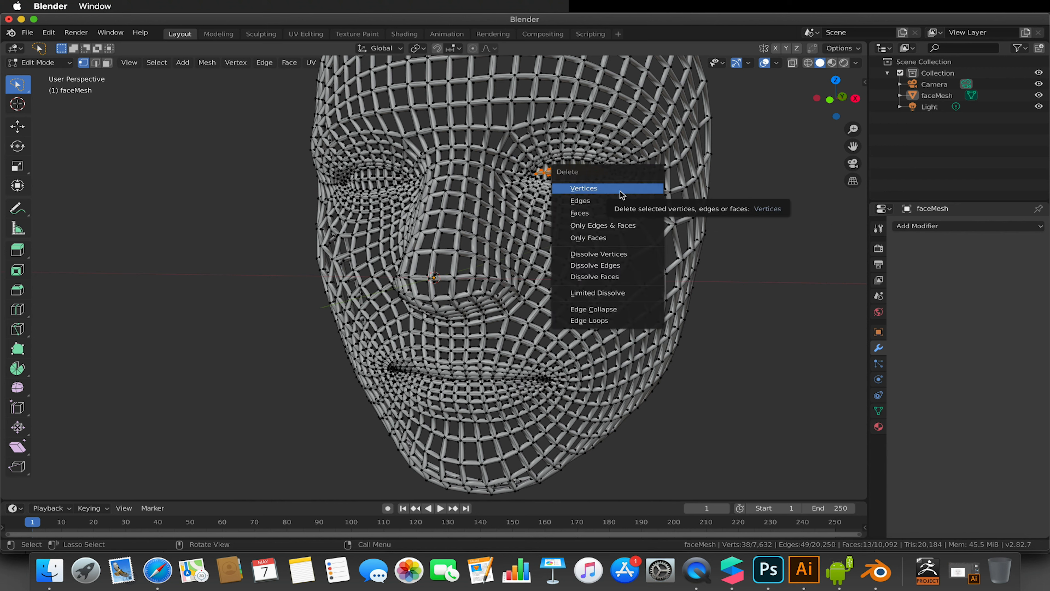
click(616, 190)
mouse_move(542, 171)
mouse_down()
mouse_move(608, 168)
mouse_move(603, 183)
mouse_move(538, 173)
mouse_move(551, 171)
mouse_up()
key(x)
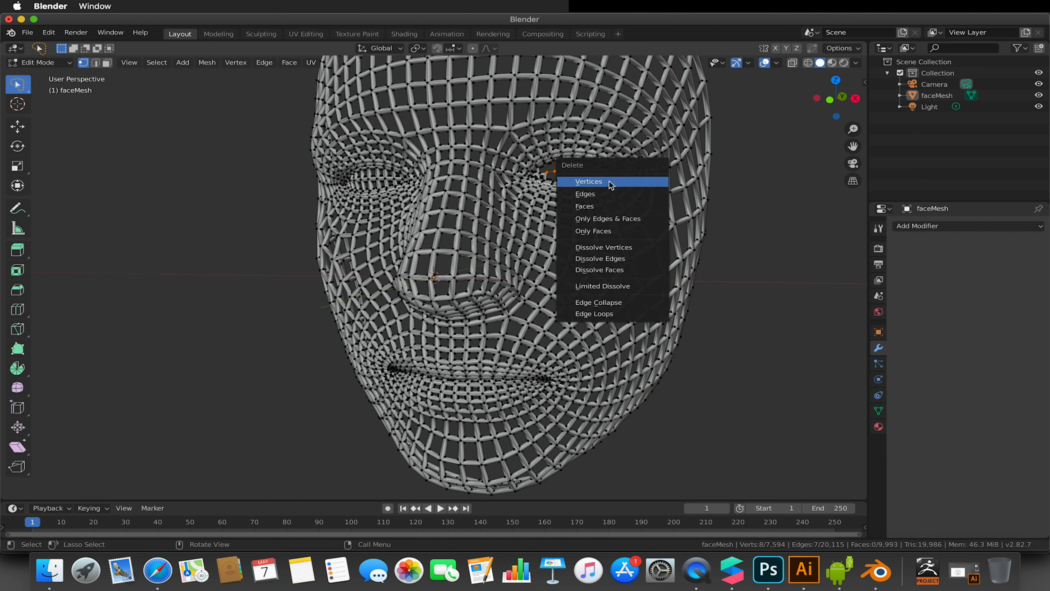
click(611, 185)
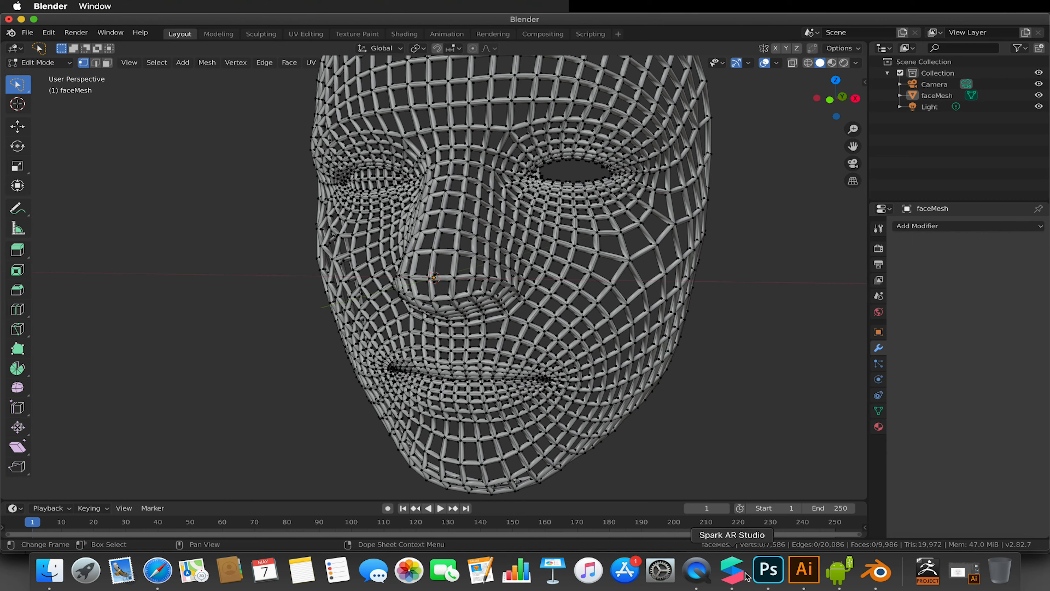
Step: Switch to Spark AR Studio and examine the finished wireframe mask on the tracked face in the preview
click(732, 570)
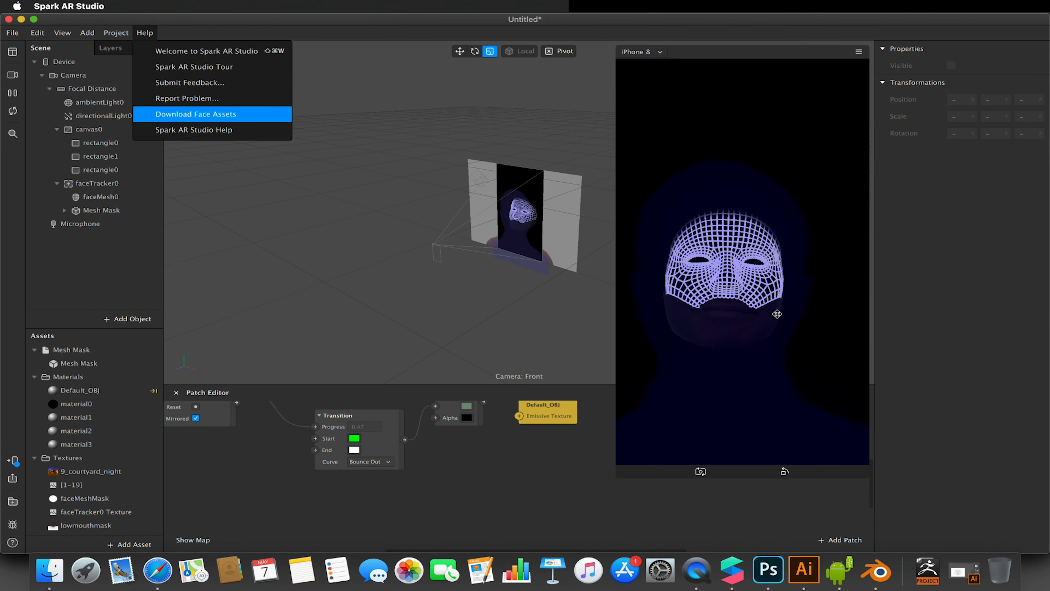
click(720, 303)
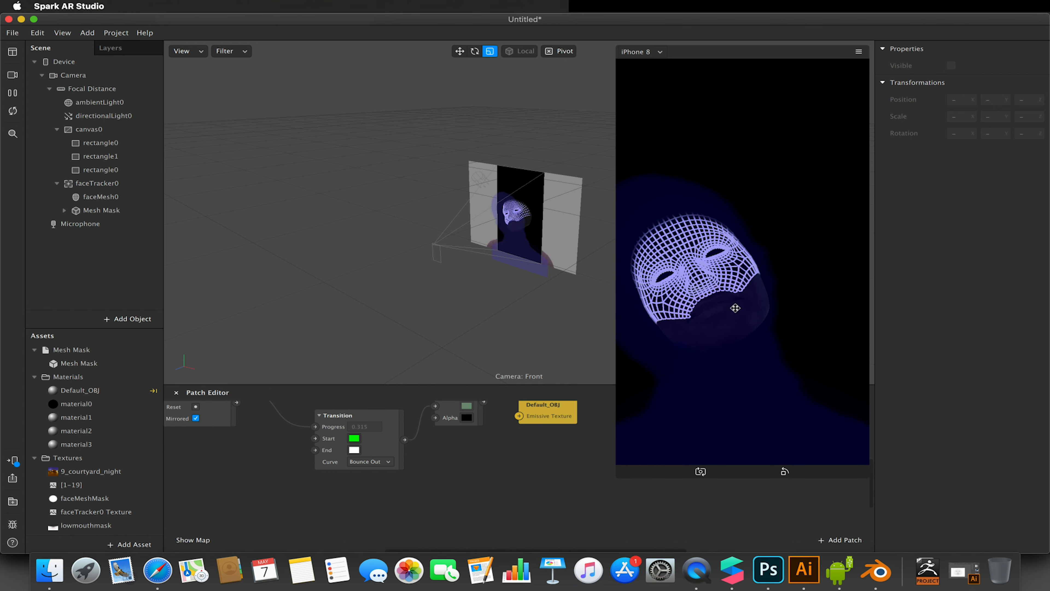
click(873, 569)
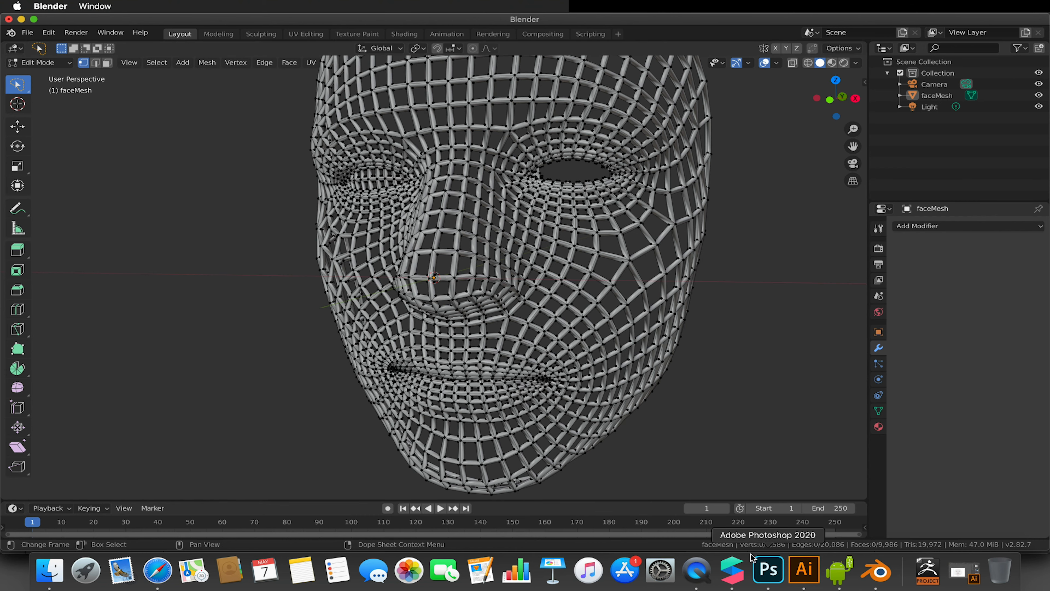
Step: Switch to Spark AR Studio, create a new blank project, and maximize its window
click(733, 570)
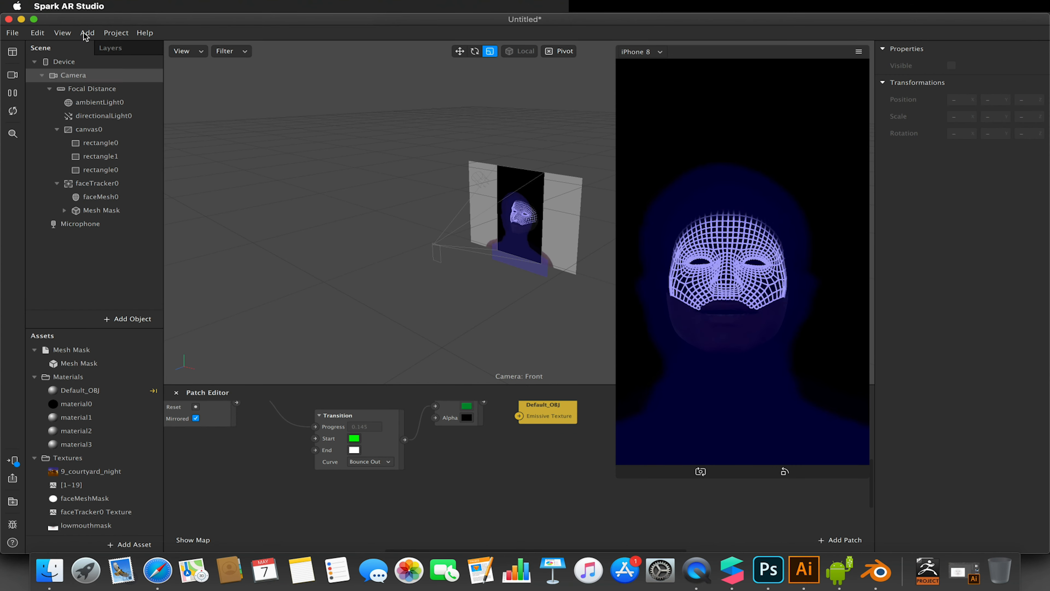
click(13, 33)
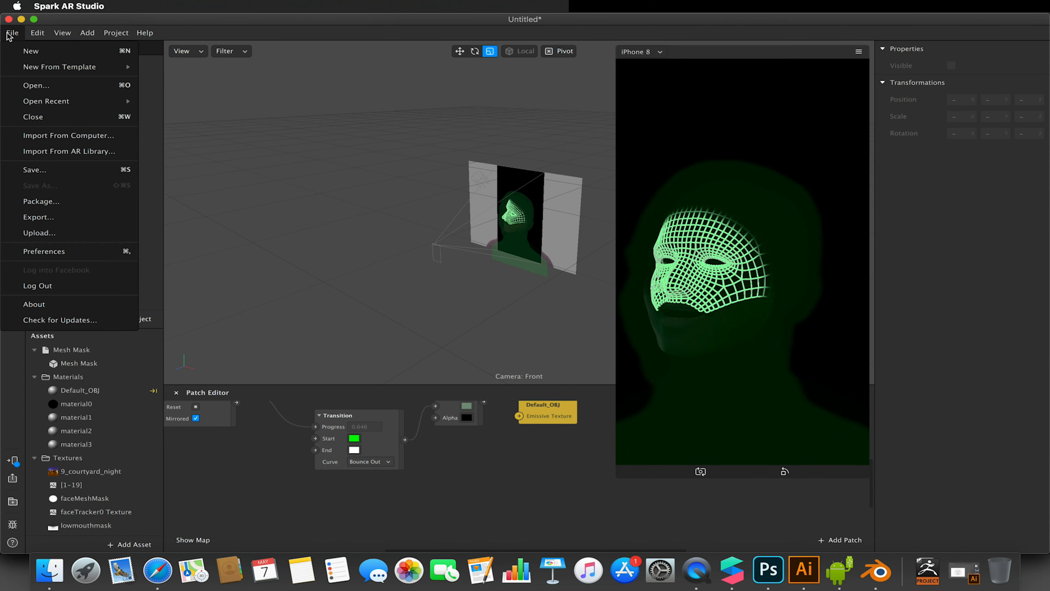
click(27, 51)
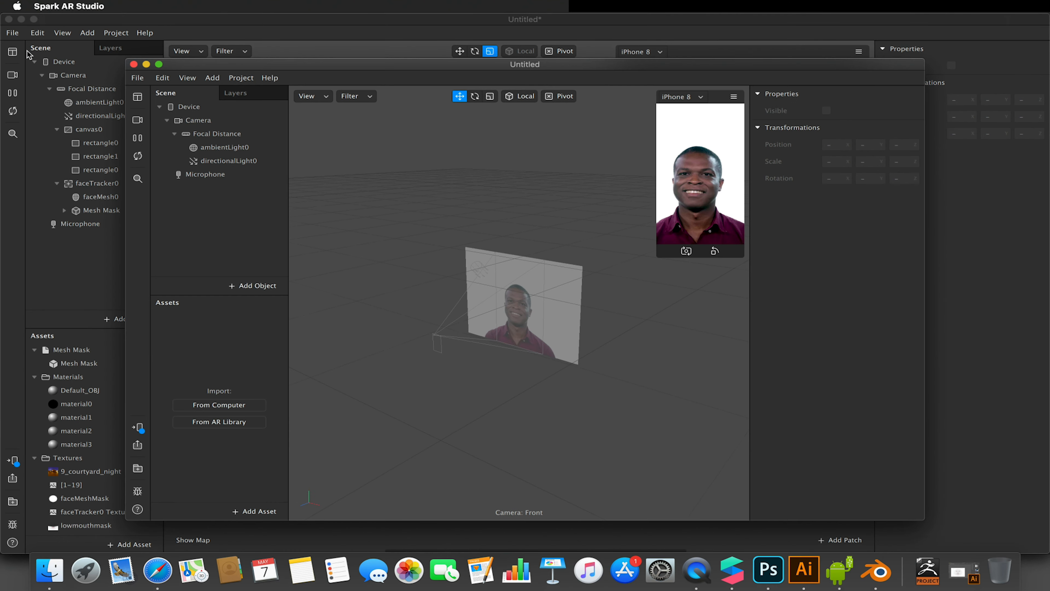
click(159, 64)
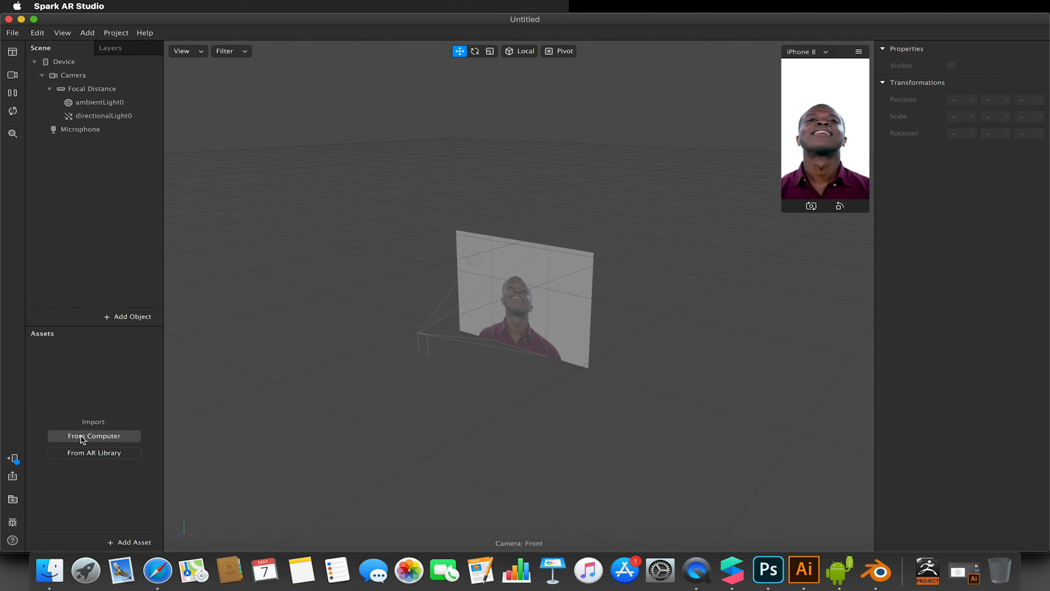
click(876, 571)
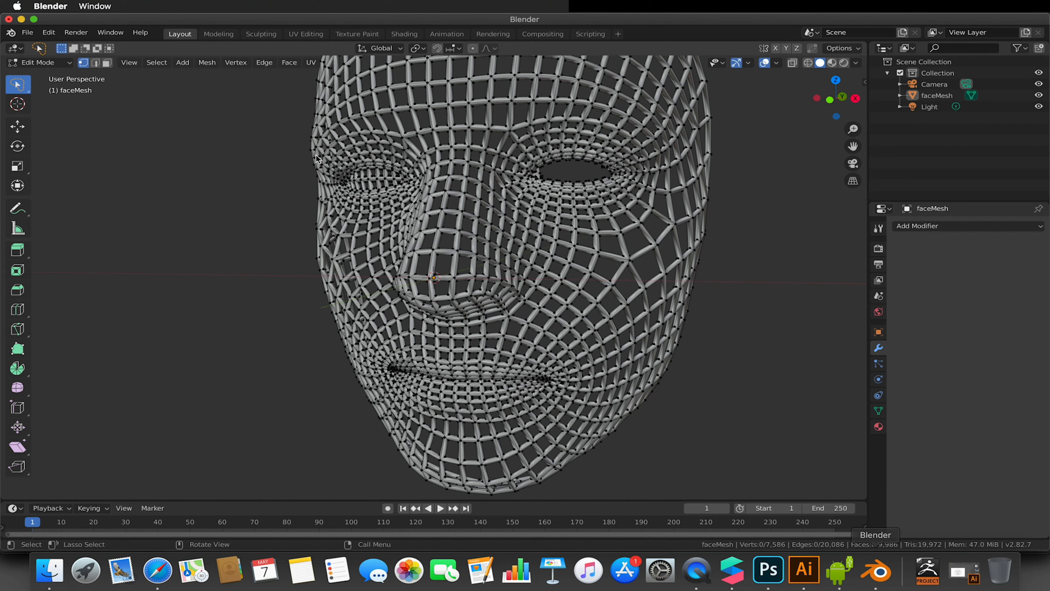
click(28, 34)
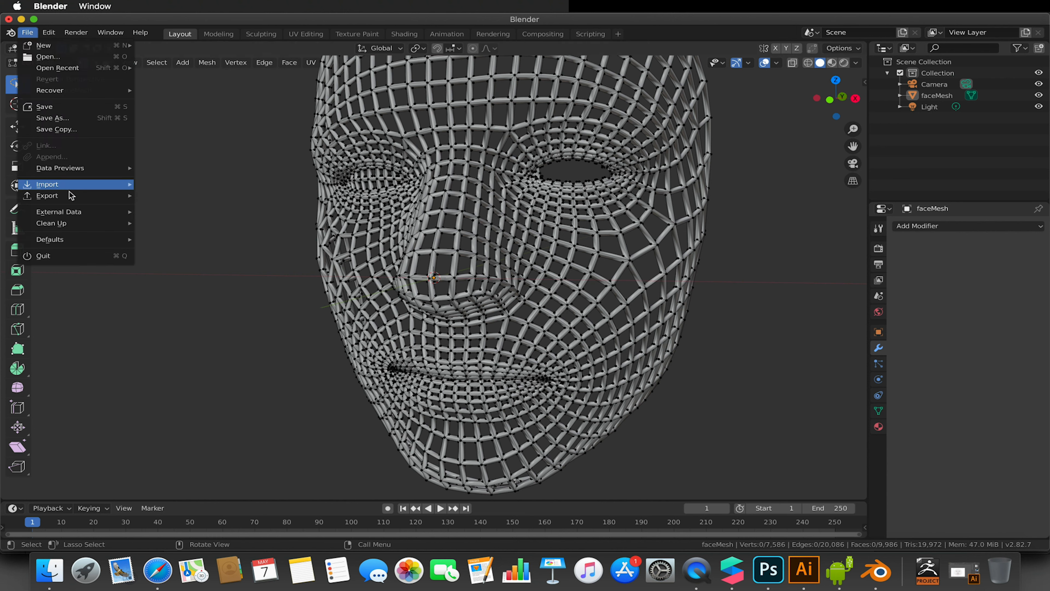
mouse_move(72, 195)
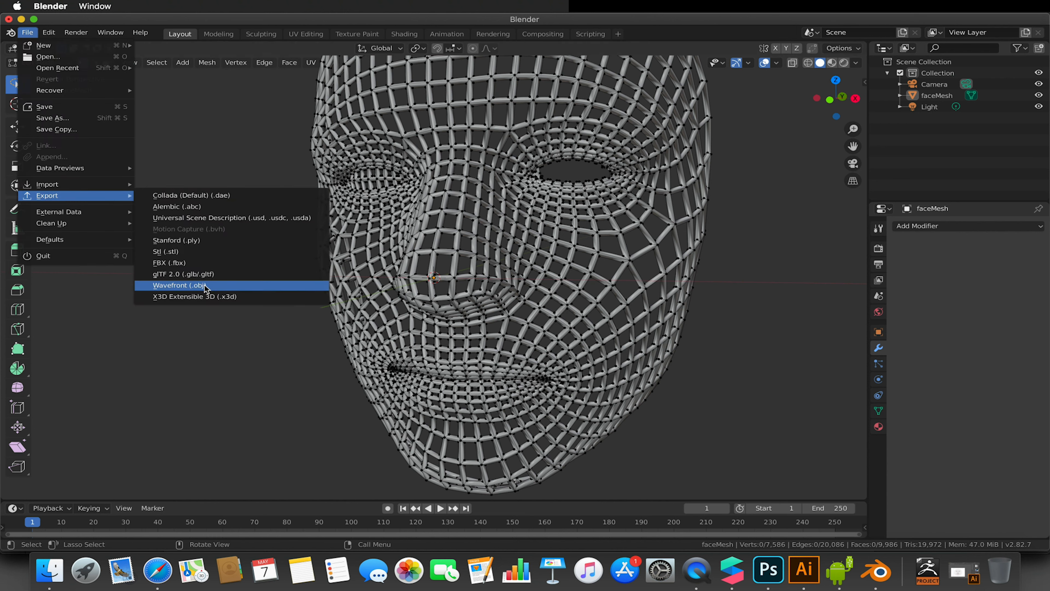
click(220, 288)
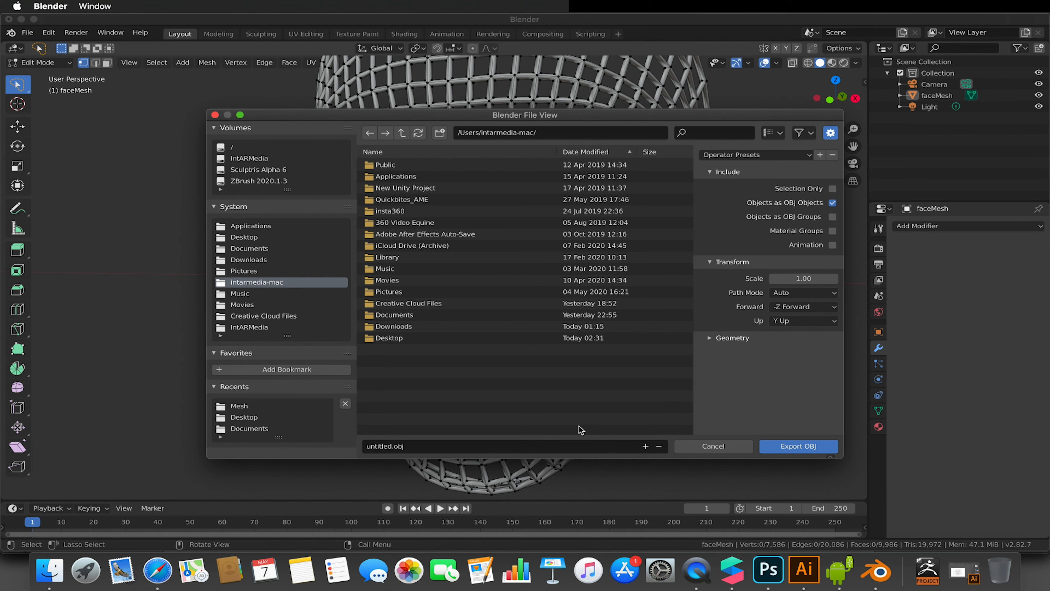
click(706, 448)
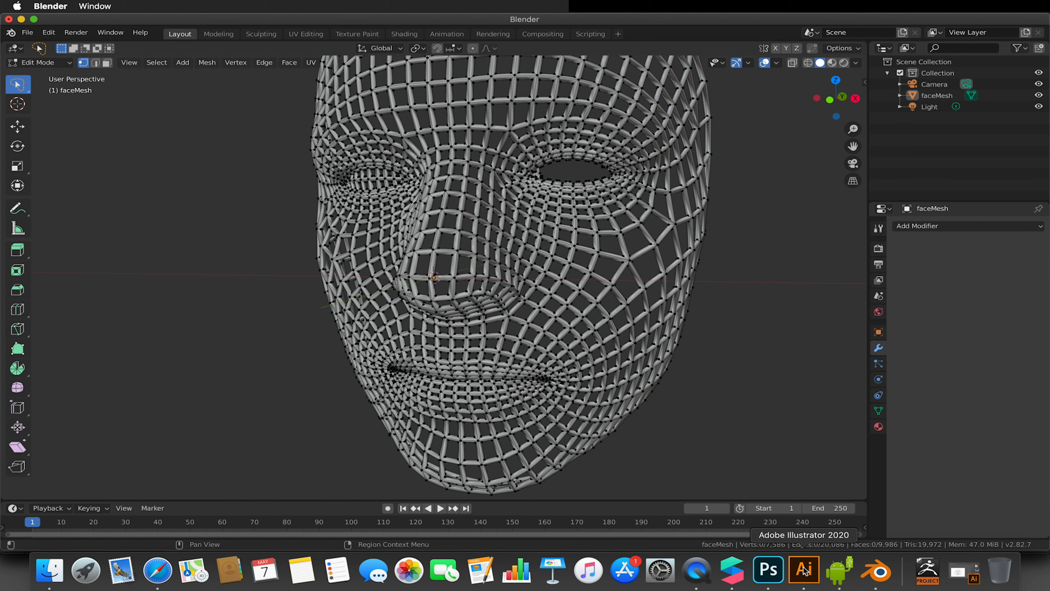
Step: Switch to Spark AR Studio and import Mesh Mask.obj from the Desktop folder into the new project's assets
click(733, 571)
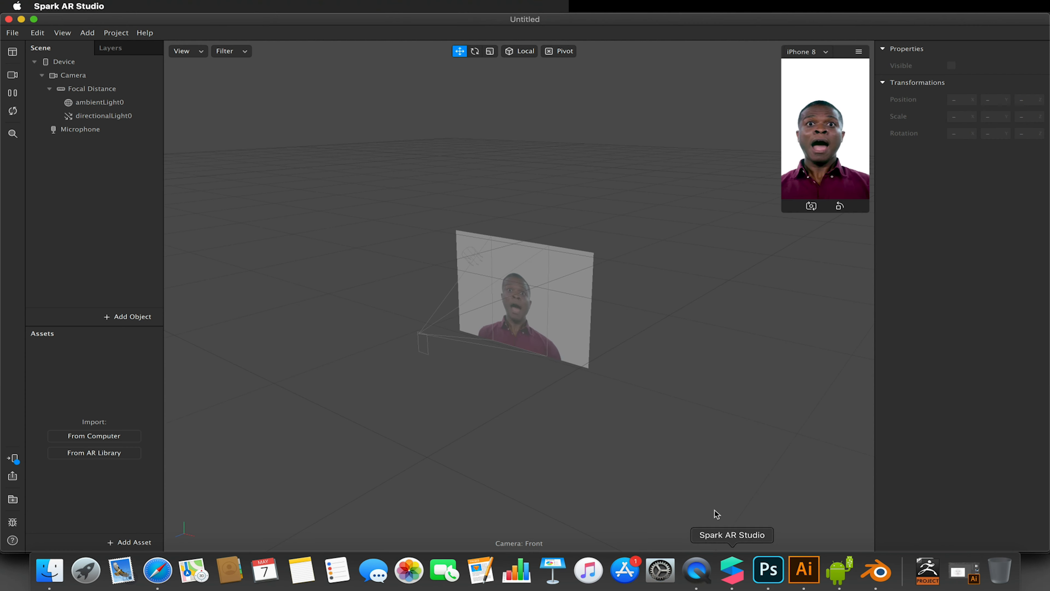
click(77, 441)
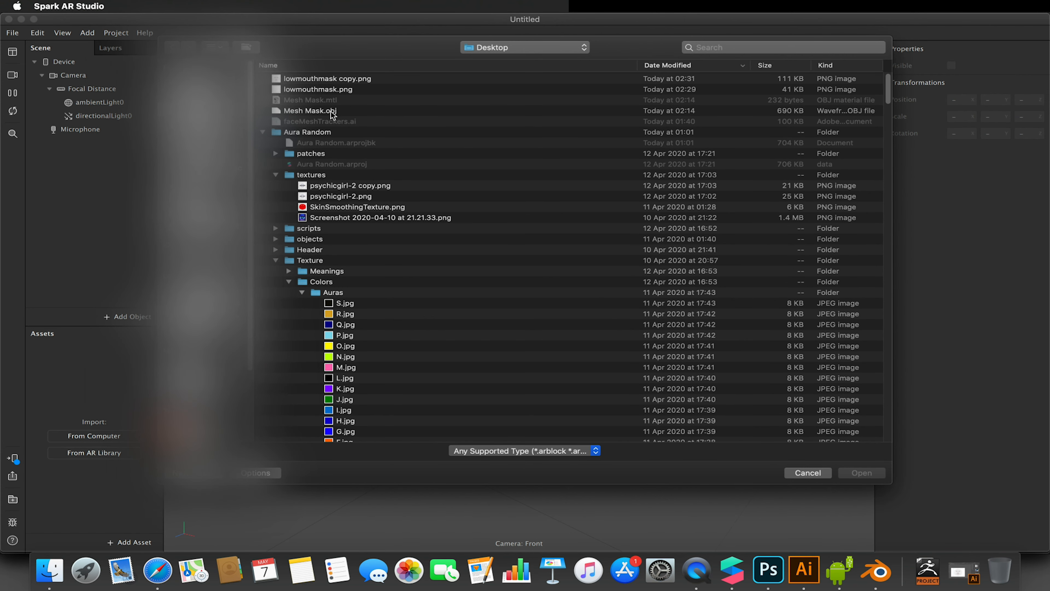
click(304, 114)
click(860, 474)
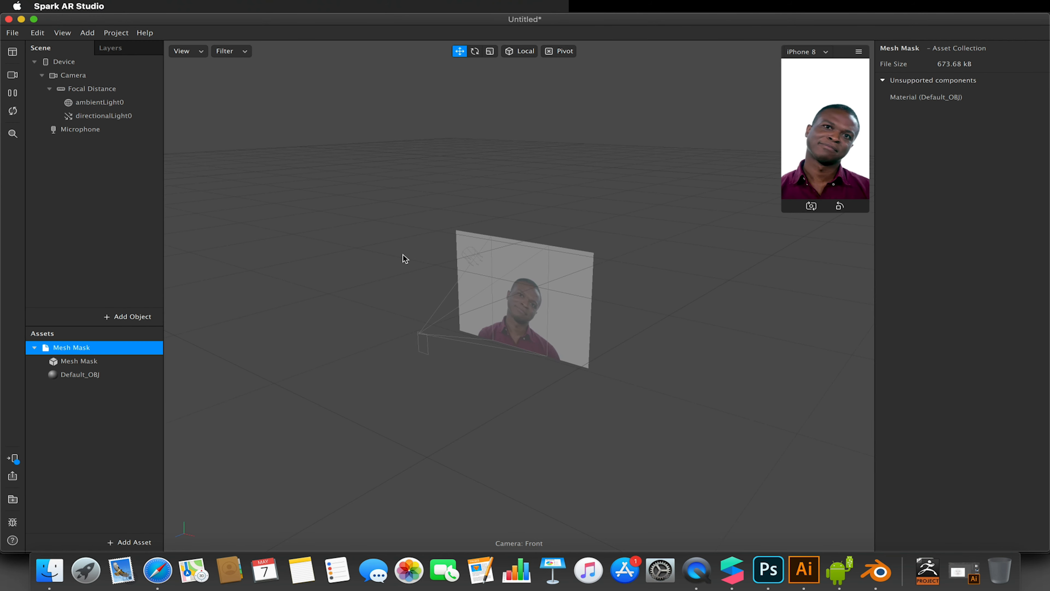
Step: Insert a Face Tracker, place the Mesh Mask asset under it as a child, and enlarge the iPhone 8 preview
click(129, 315)
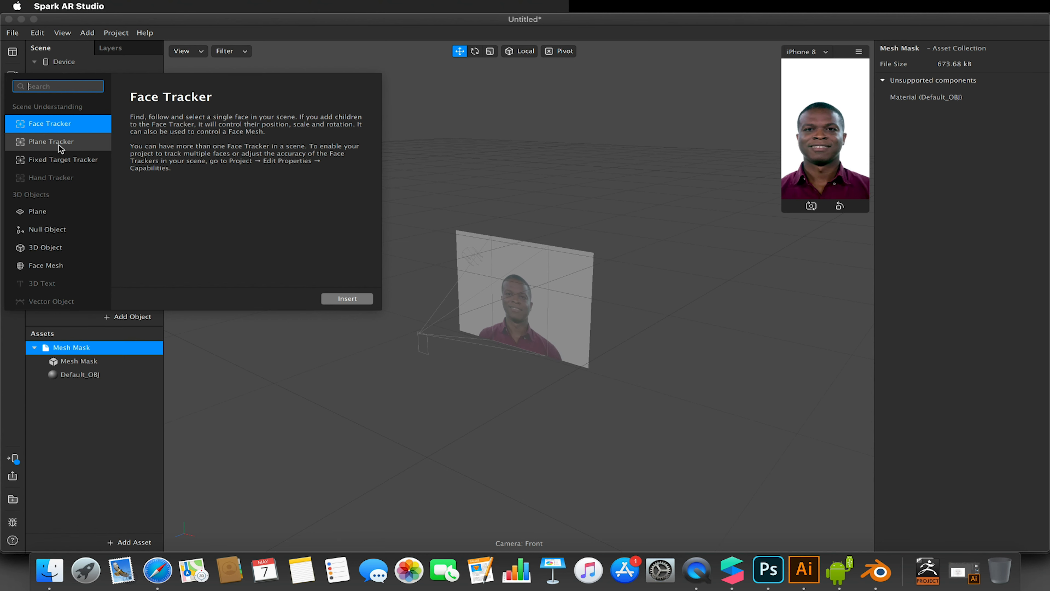
click(346, 298)
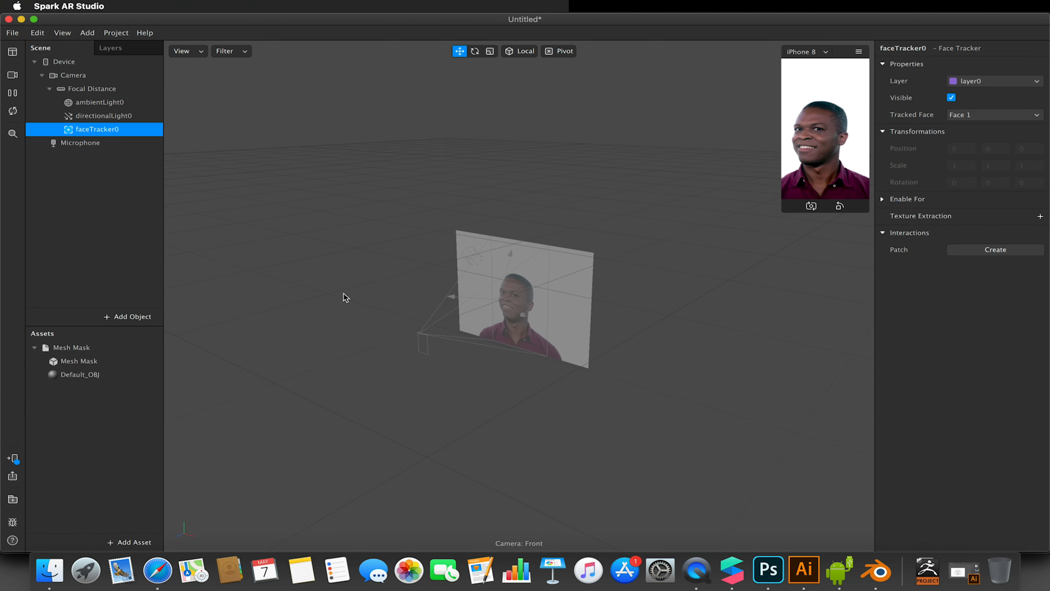
click(81, 352)
drag(79, 353, 162, 106)
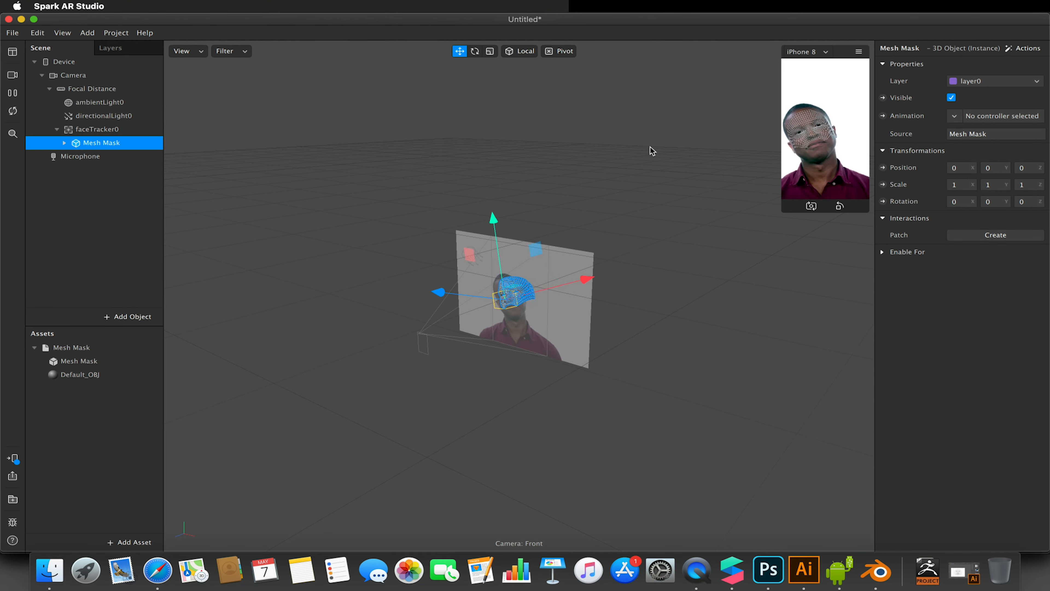
drag(784, 212, 589, 520)
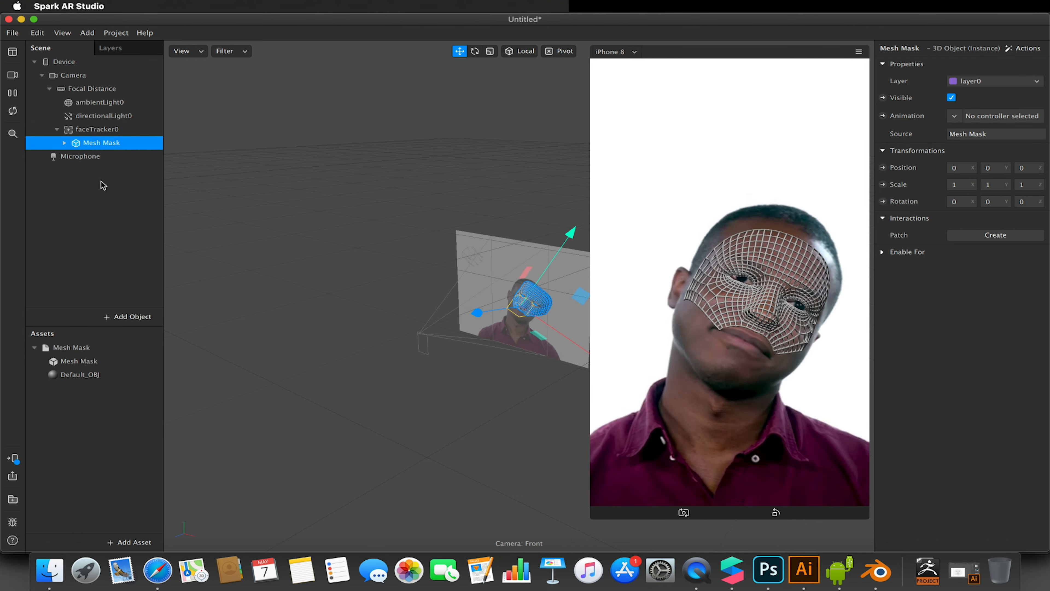
Step: Add an Animation Sequence asset and load the images A.jpg through S.jpg from the Auras folder as its texture
click(63, 375)
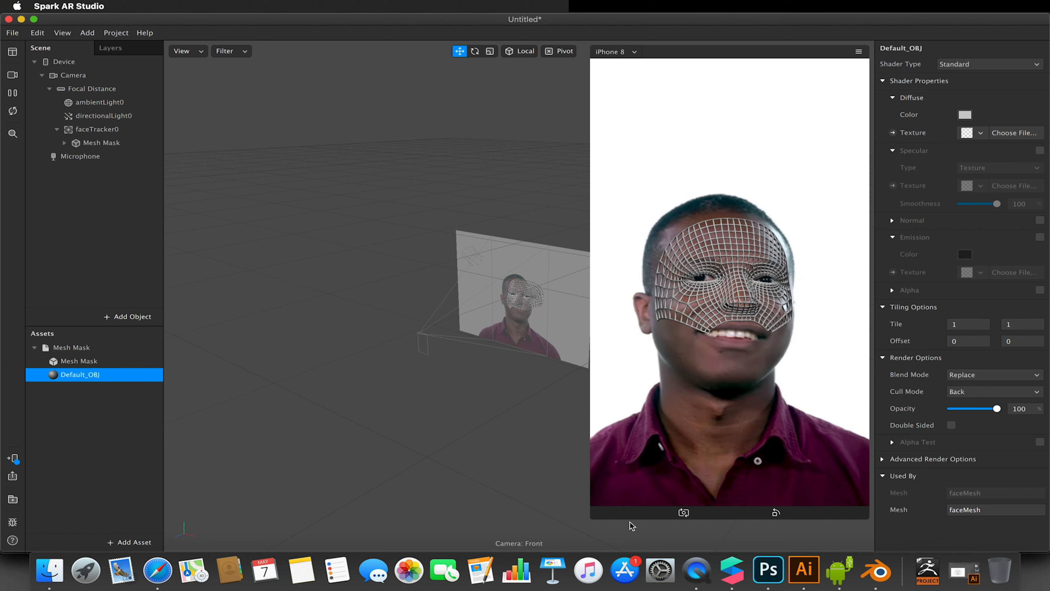
click(126, 540)
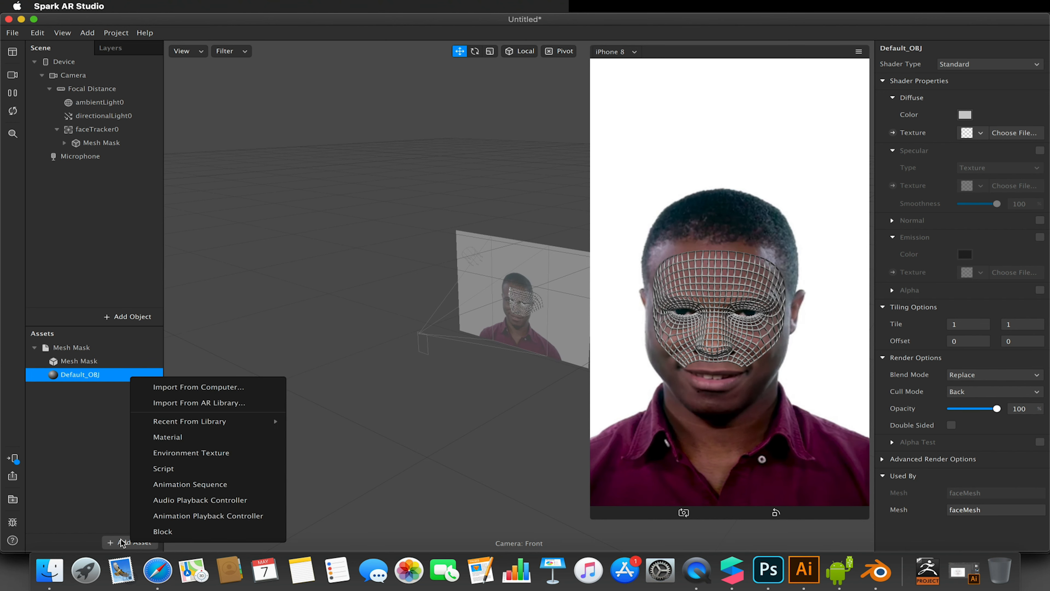
click(164, 484)
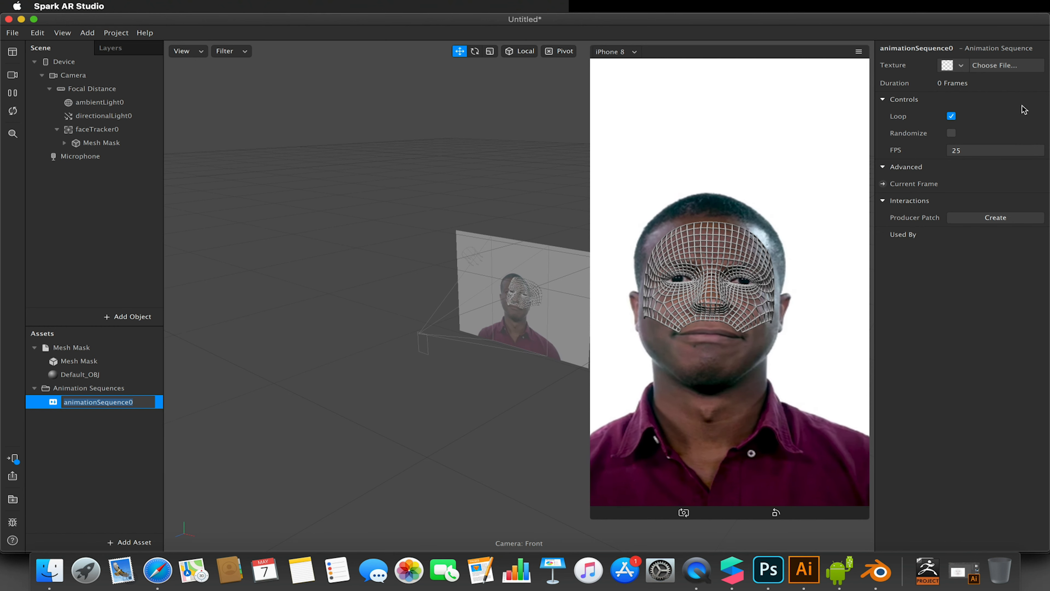
click(1003, 66)
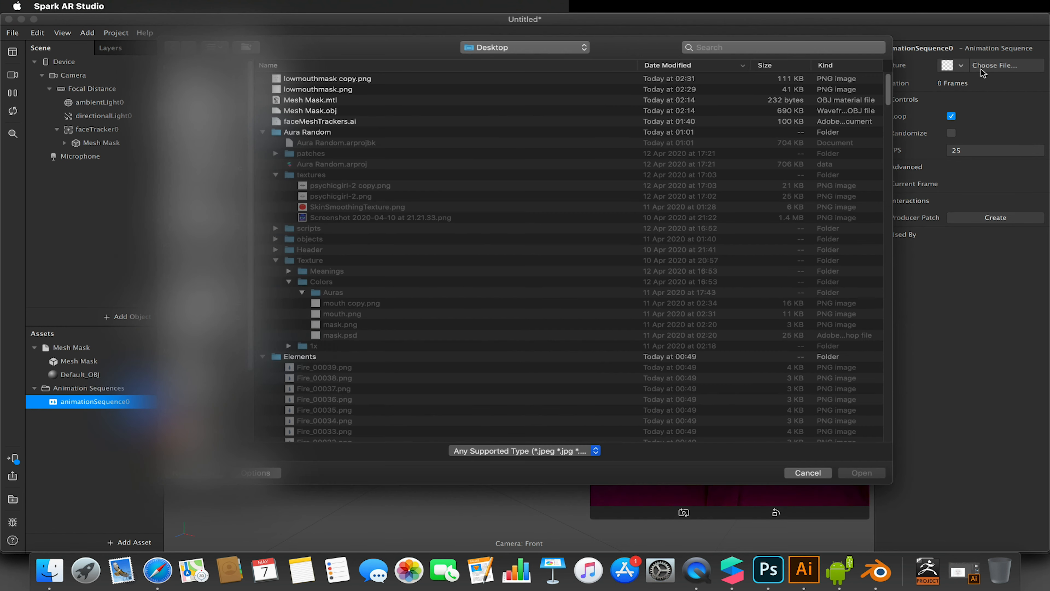
click(364, 306)
scroll(365, 311, down, 5)
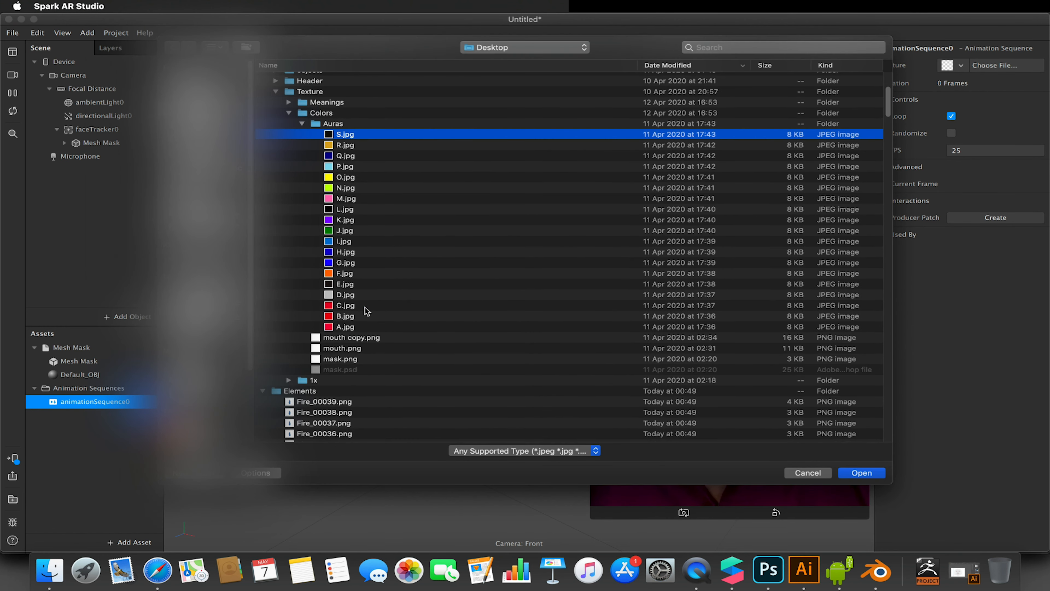
shift+click(353, 327)
click(861, 473)
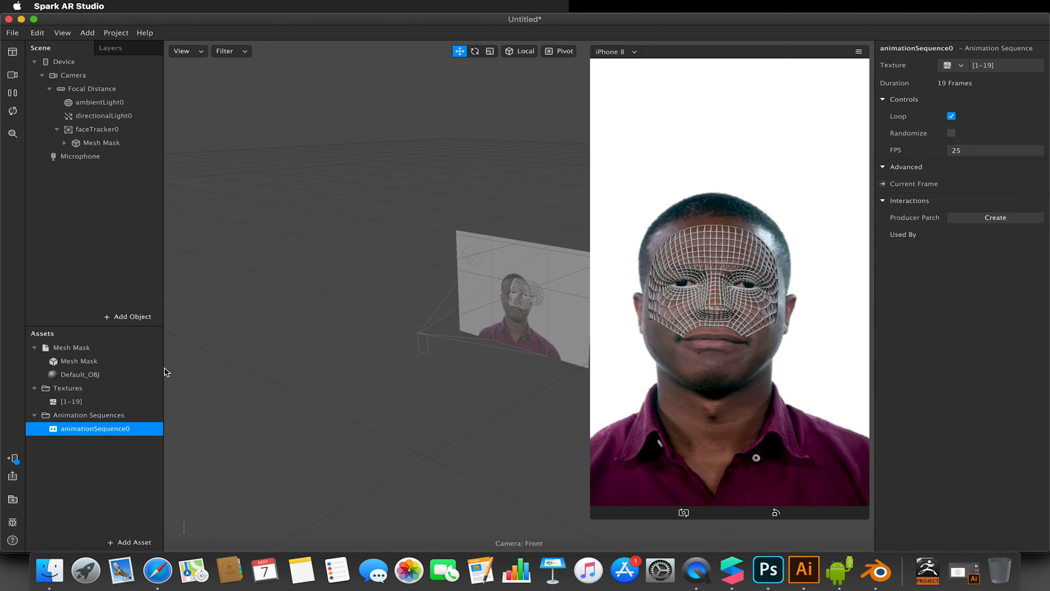
Step: Assign animationSequence0 as the diffuse texture of the Default_OBJ material
click(81, 374)
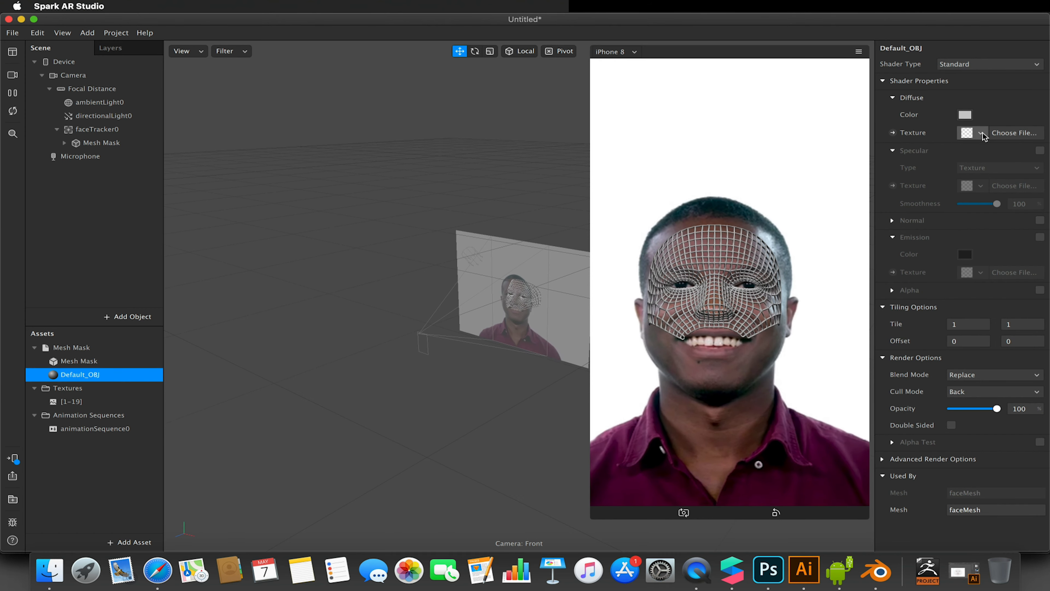
click(972, 133)
click(959, 151)
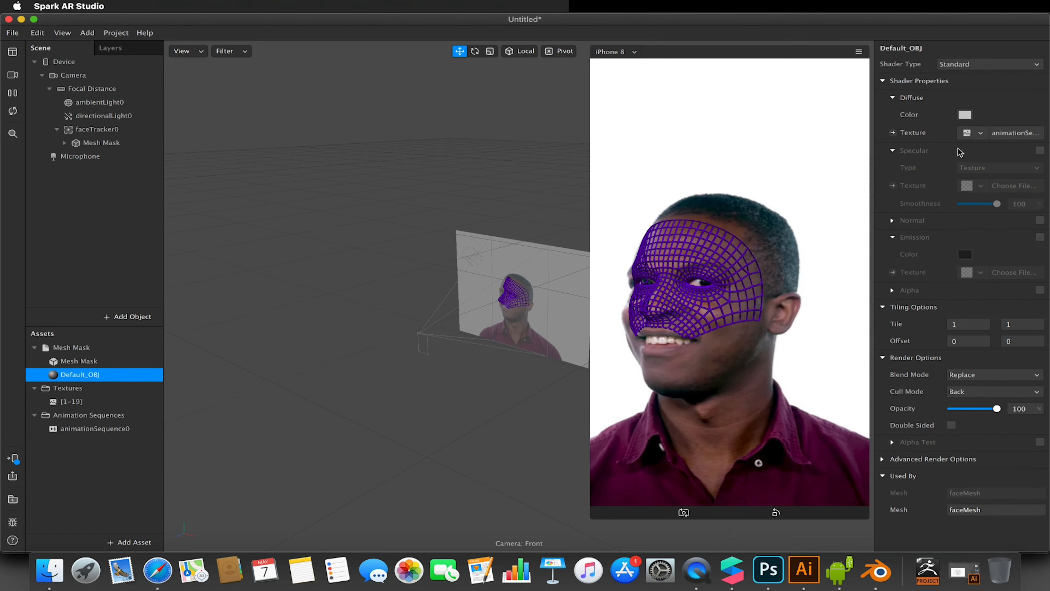
Step: Set the playback rate of animationSequence0 to 1 FPS
click(95, 429)
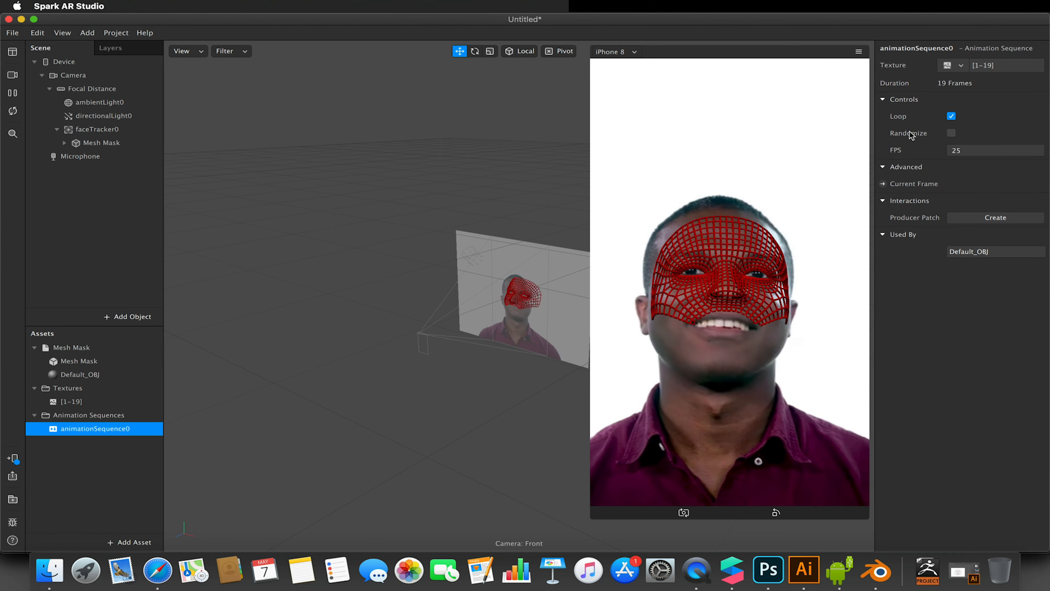
click(900, 150)
text(1)
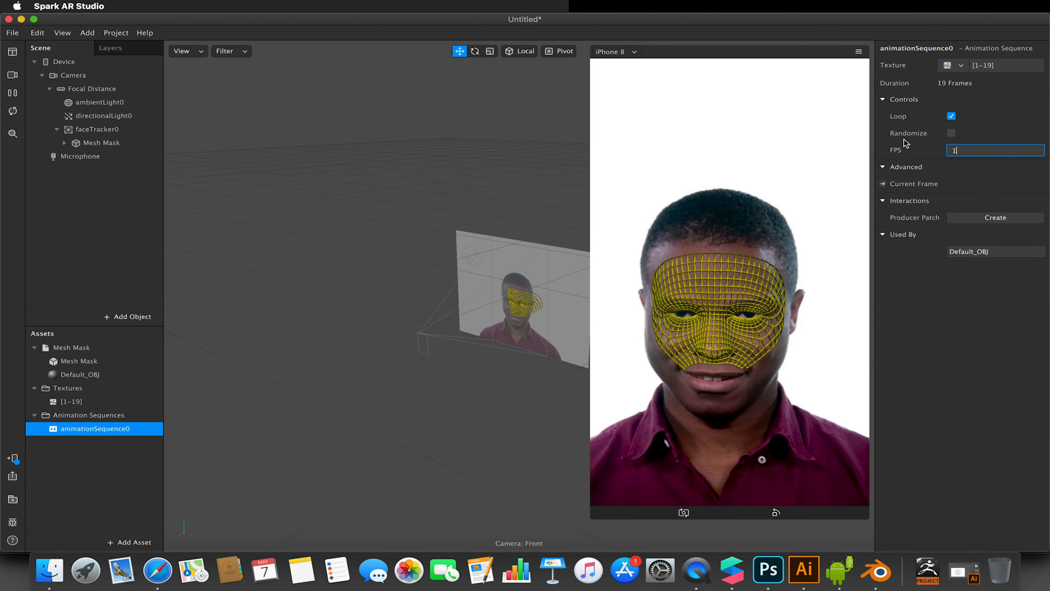
key(Return)
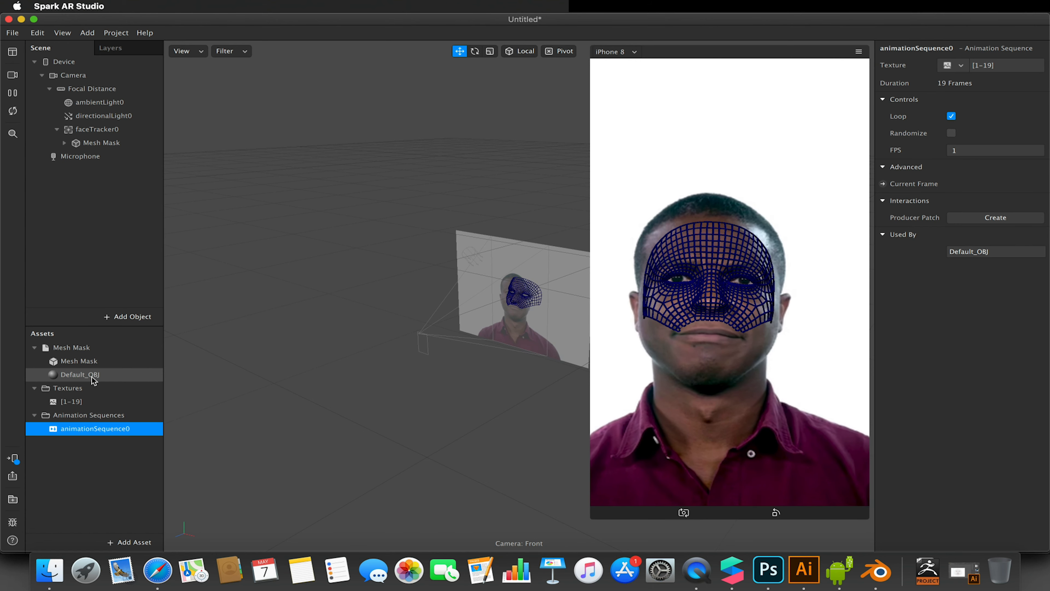
Step: Enable Emission on the Default_OBJ material and set its emission color to a medium grey
click(81, 377)
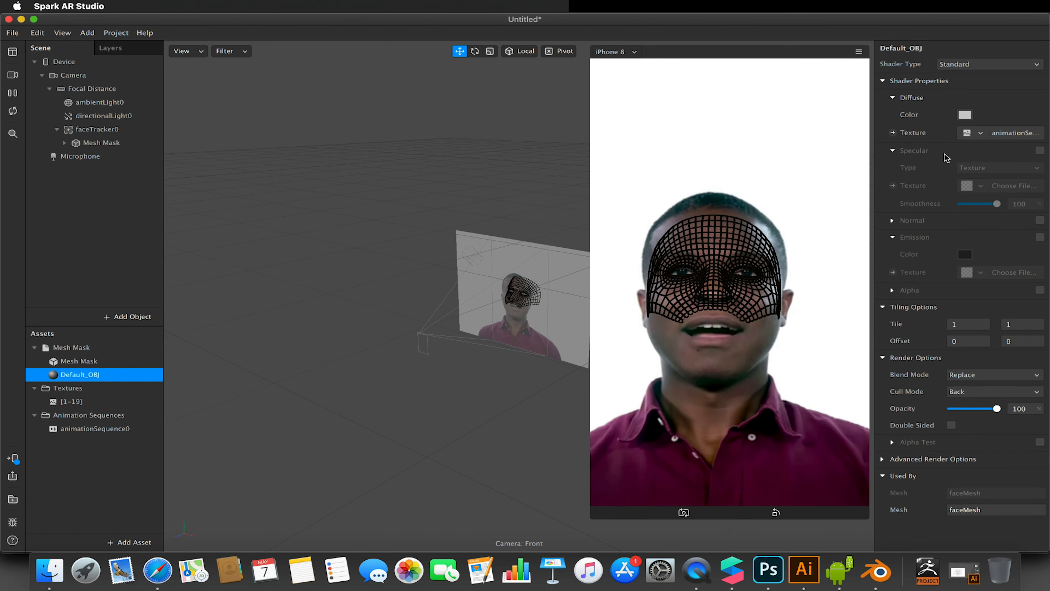
click(1040, 237)
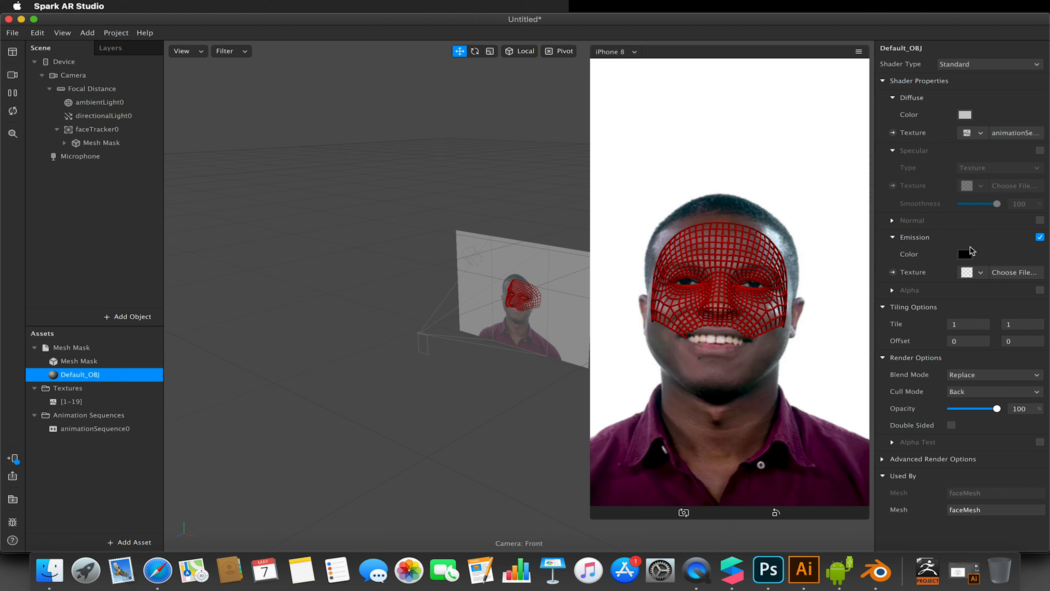
click(965, 254)
drag(40, 478, 62, 479)
click(107, 518)
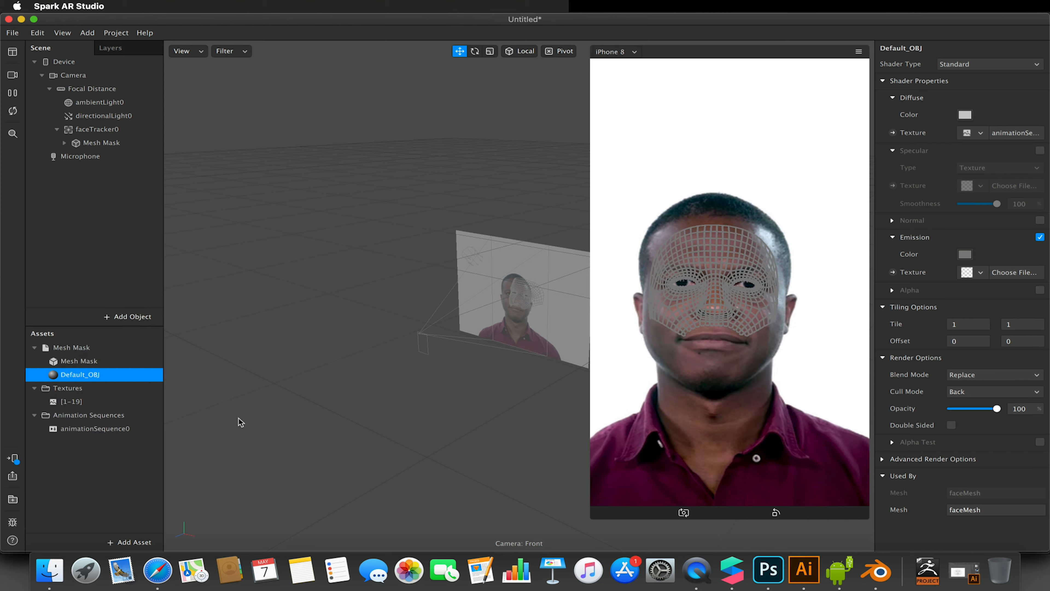
Step: Set the Default_OBJ material's blend mode to Add and lower its opacity to 88
click(969, 375)
click(974, 376)
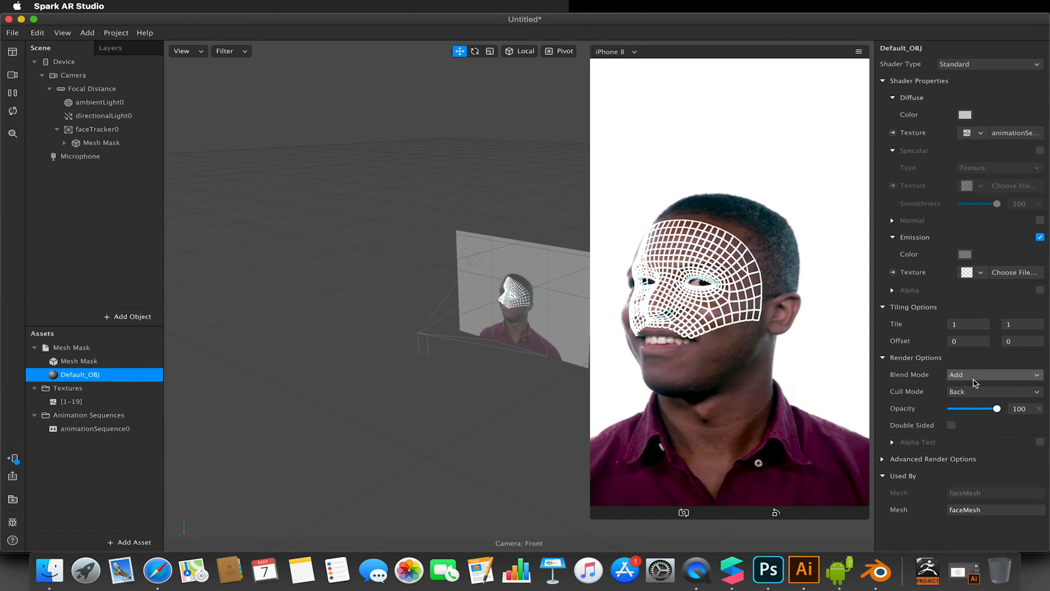
mouse_move(986, 410)
mouse_down()
mouse_move(963, 410)
mouse_move(992, 413)
mouse_up()
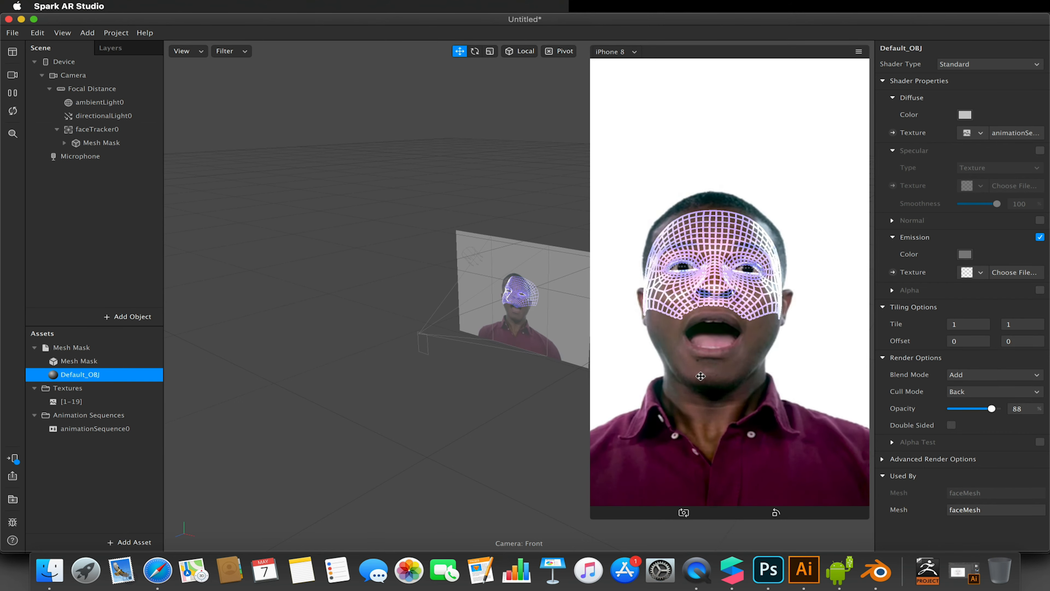
Step: Switch to Photoshop and hide the face mesh guide on Layer 1 to examine the white lower-face mask alone
click(772, 574)
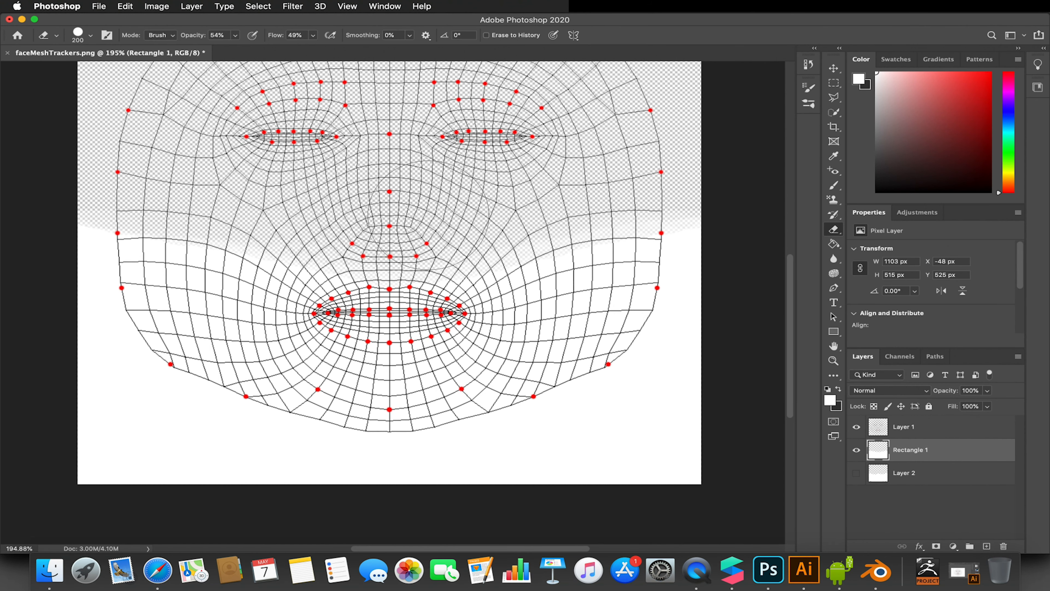
scroll(467, 244, up, 4)
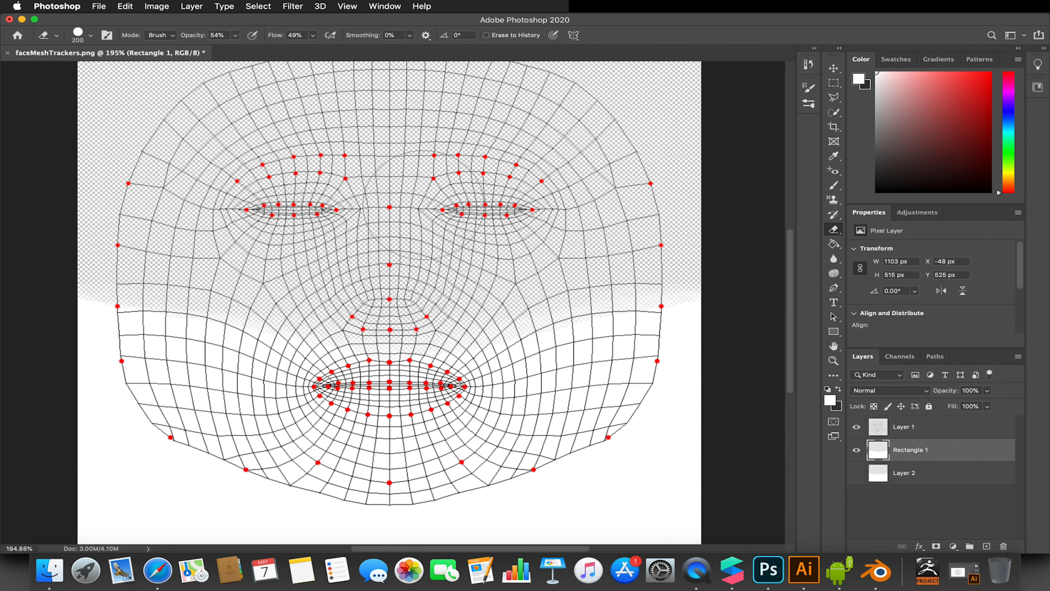
click(856, 428)
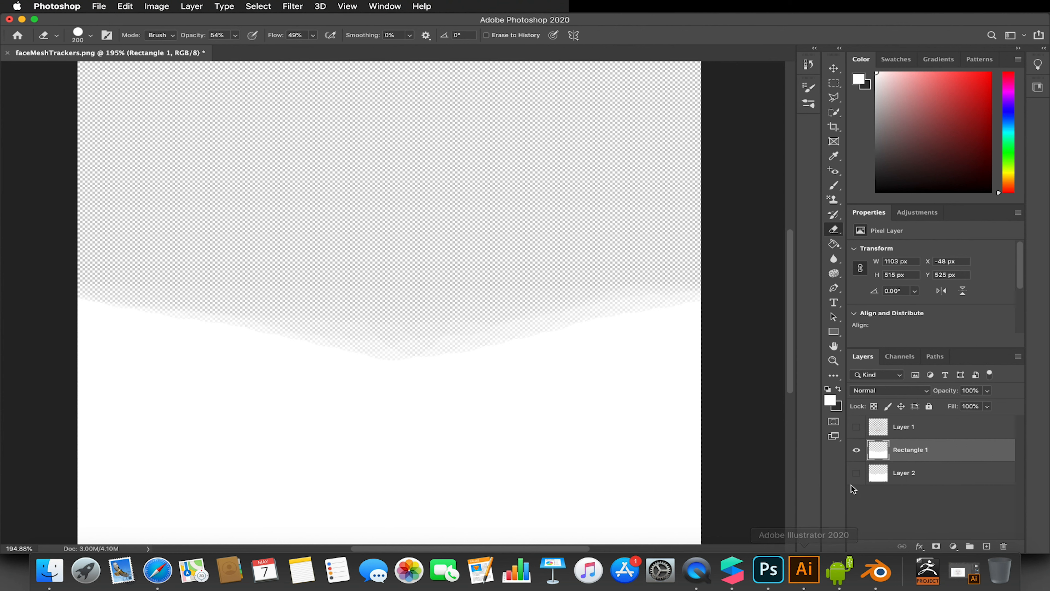
Step: Switch to Spark AR Studio and import lowmouthmask copy.png from the Desktop folder into the assets
click(733, 577)
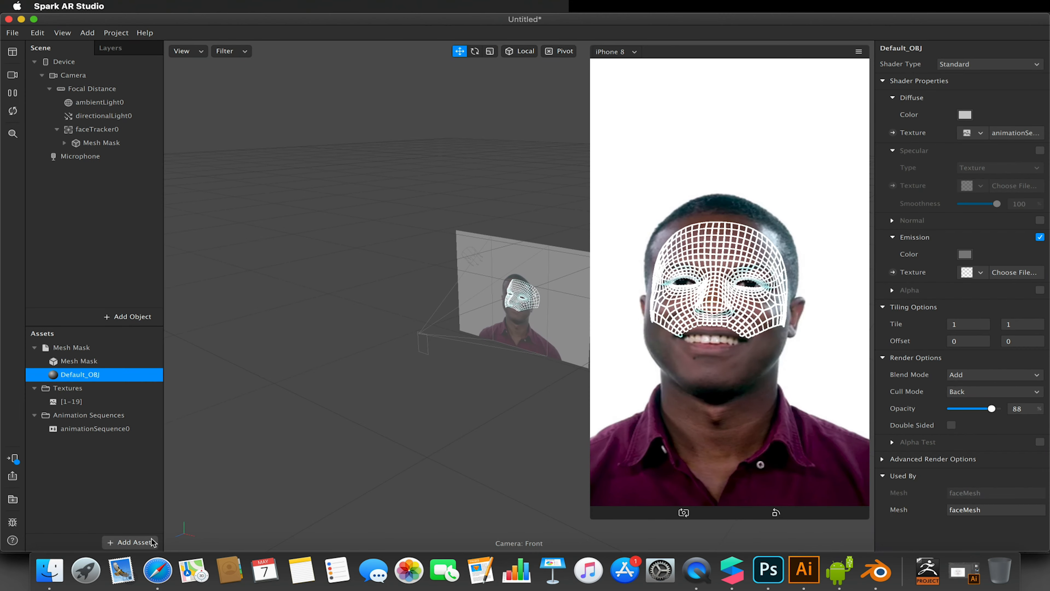
click(135, 542)
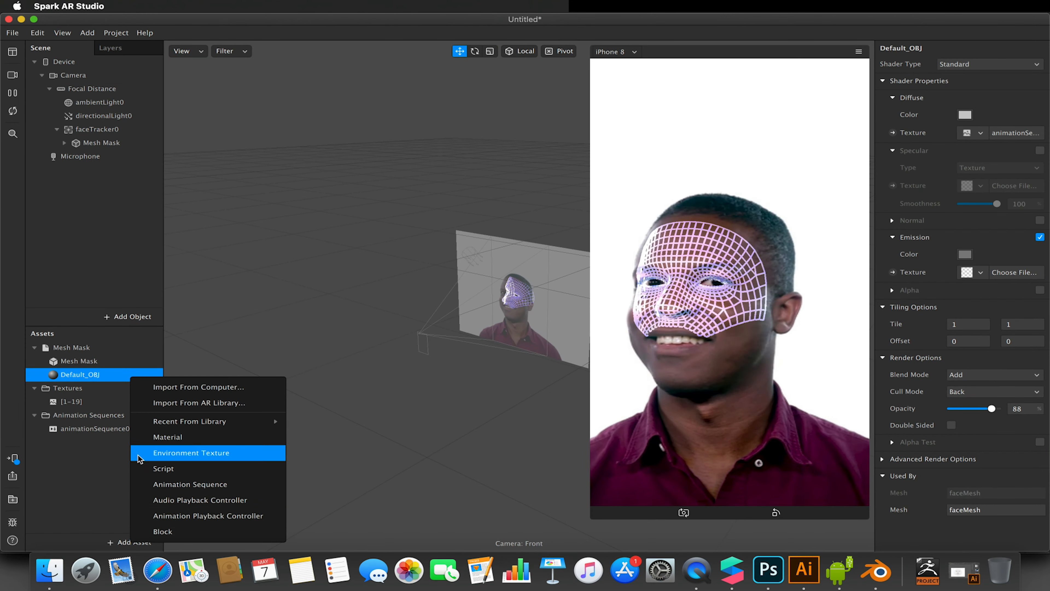
click(196, 389)
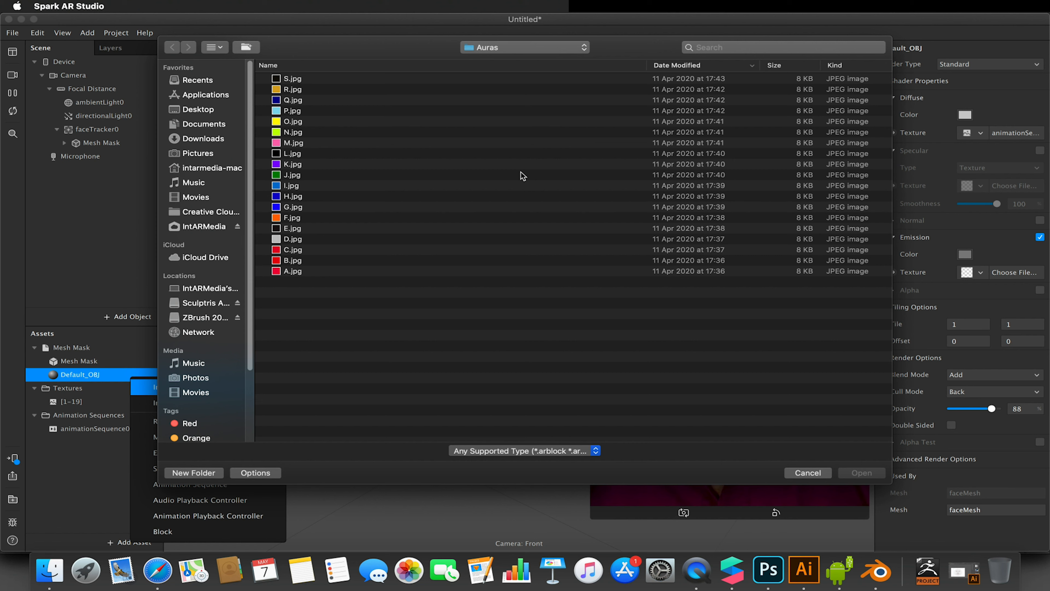
click(189, 109)
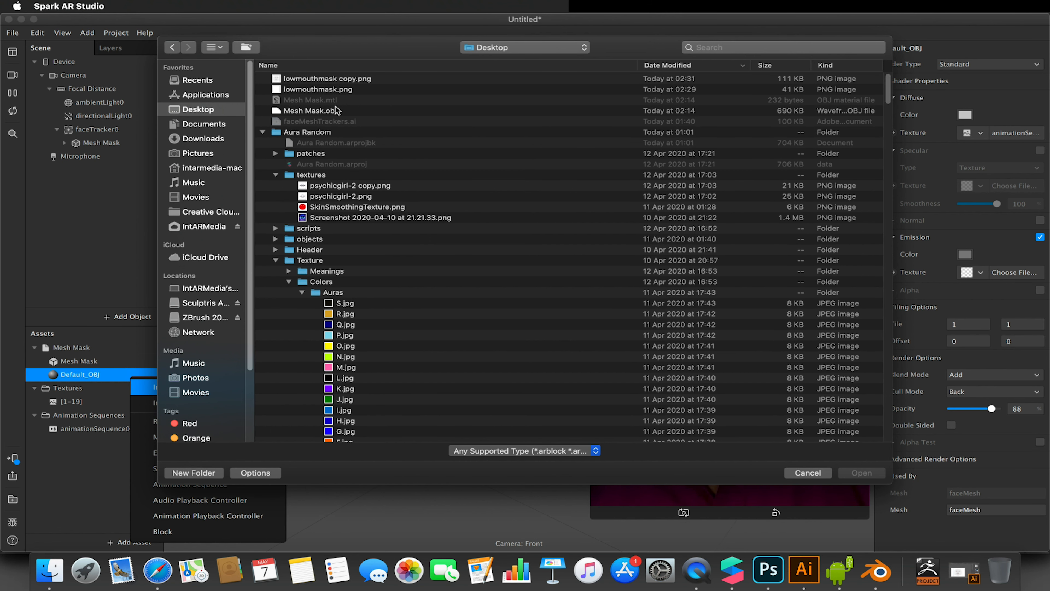
click(315, 89)
click(291, 79)
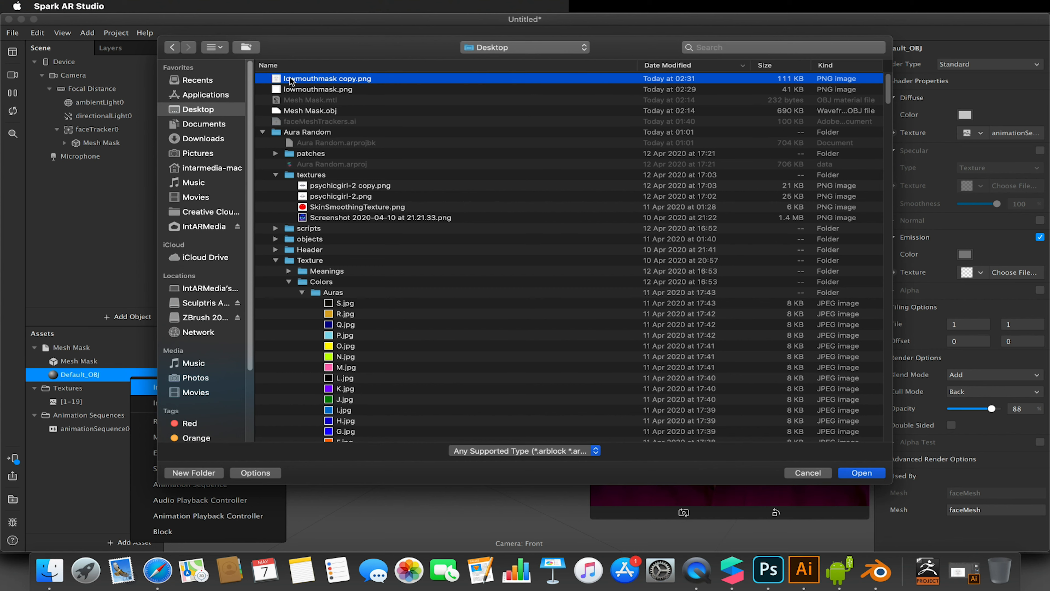
click(853, 474)
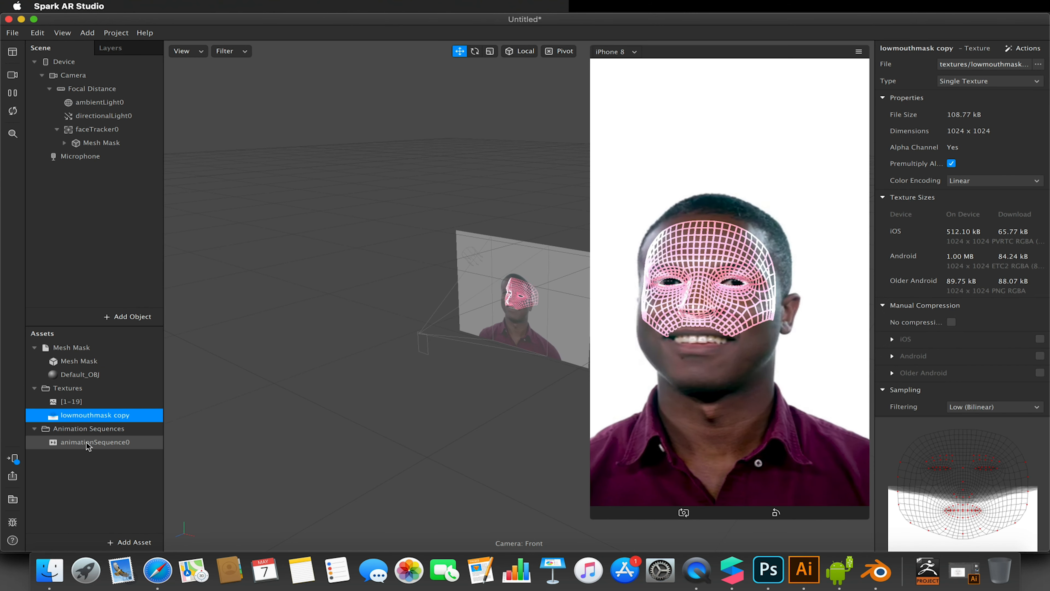
Step: Add a Face Mesh as a child of faceTracker0 and give it a new material
click(98, 142)
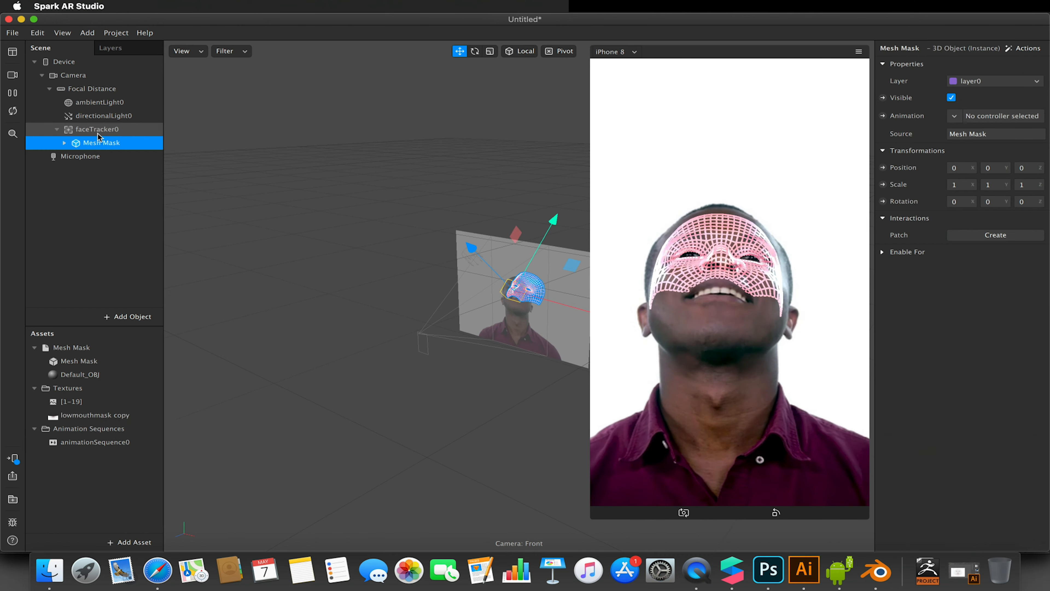
click(95, 129)
right_click(94, 131)
mouse_move(121, 139)
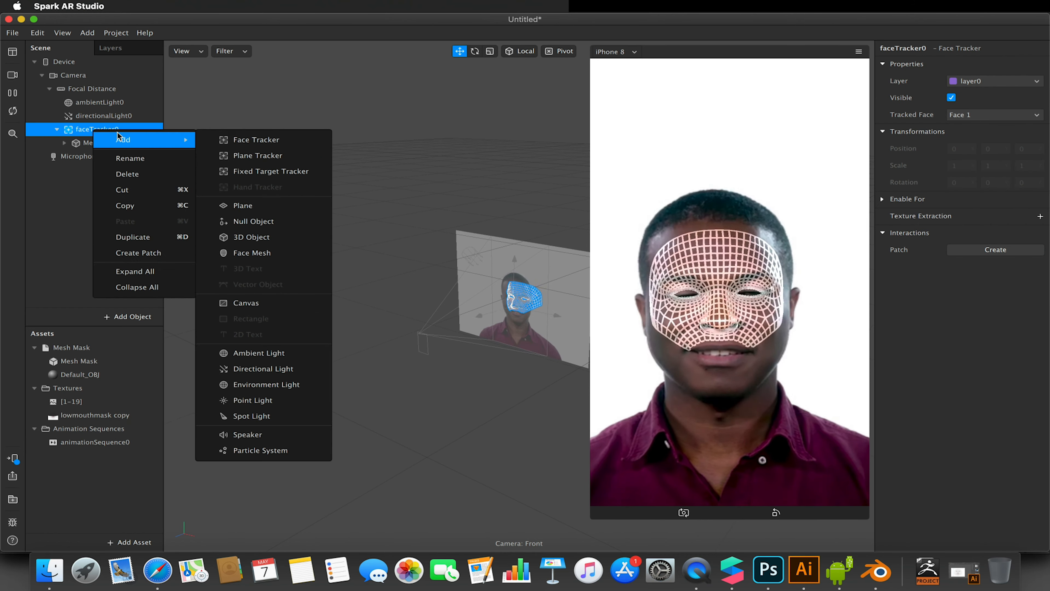
click(261, 253)
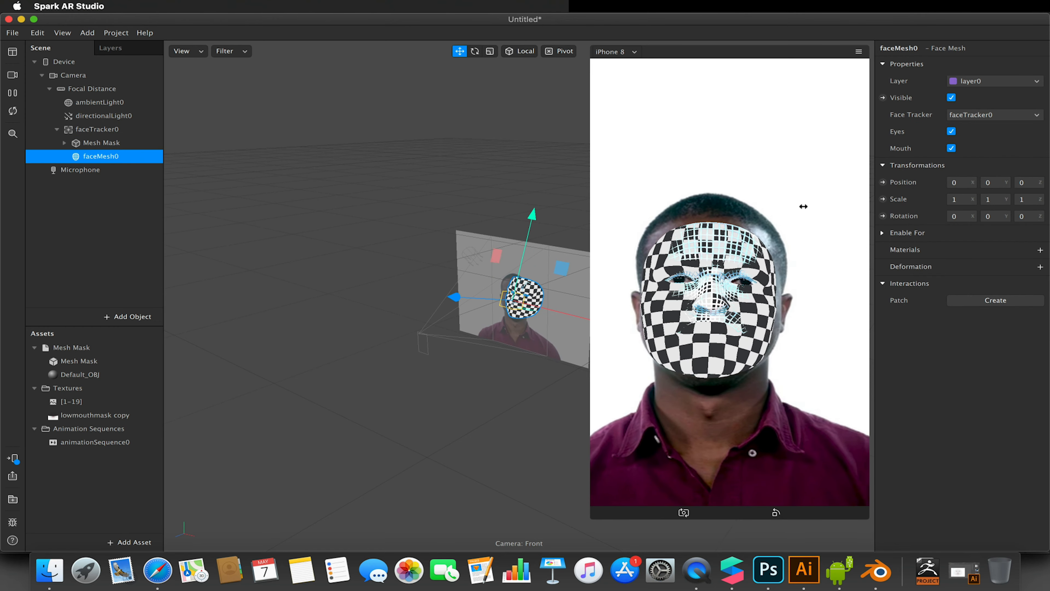
click(1040, 251)
click(952, 285)
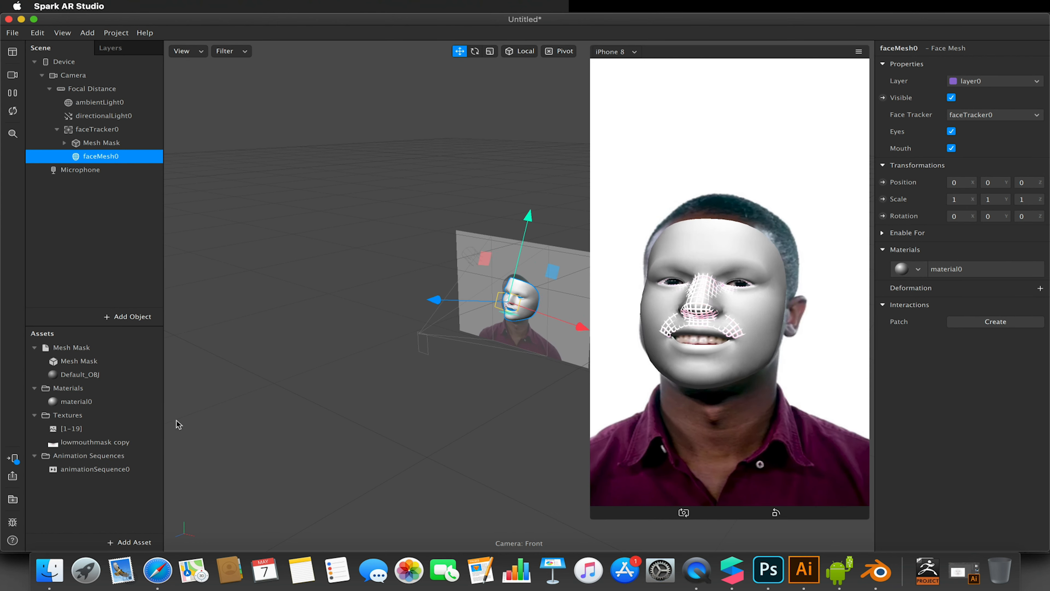
Step: Rename the face mesh's new material as Face
right_click(102, 379)
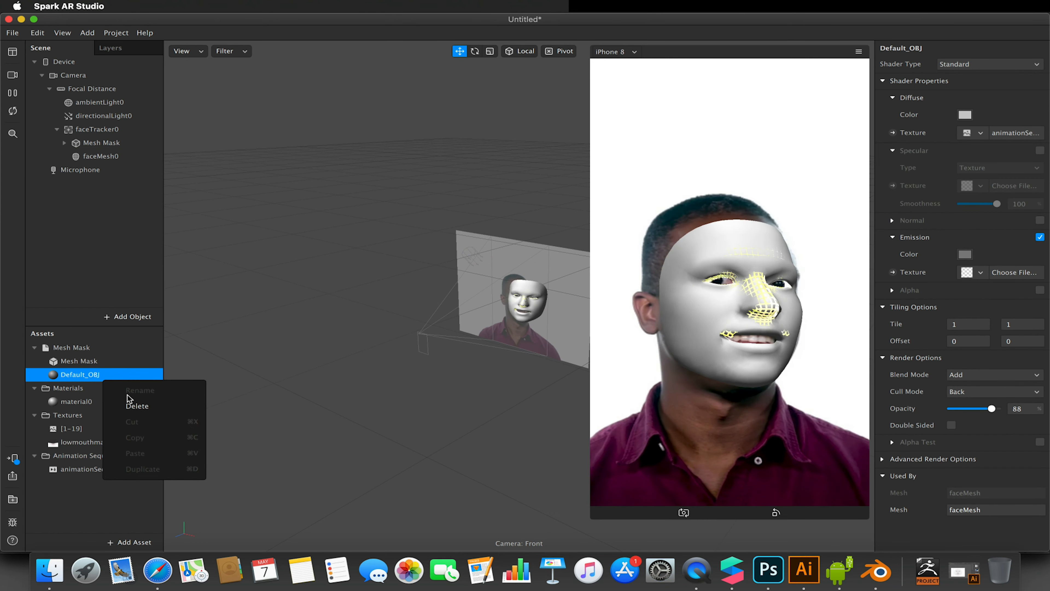
click(77, 400)
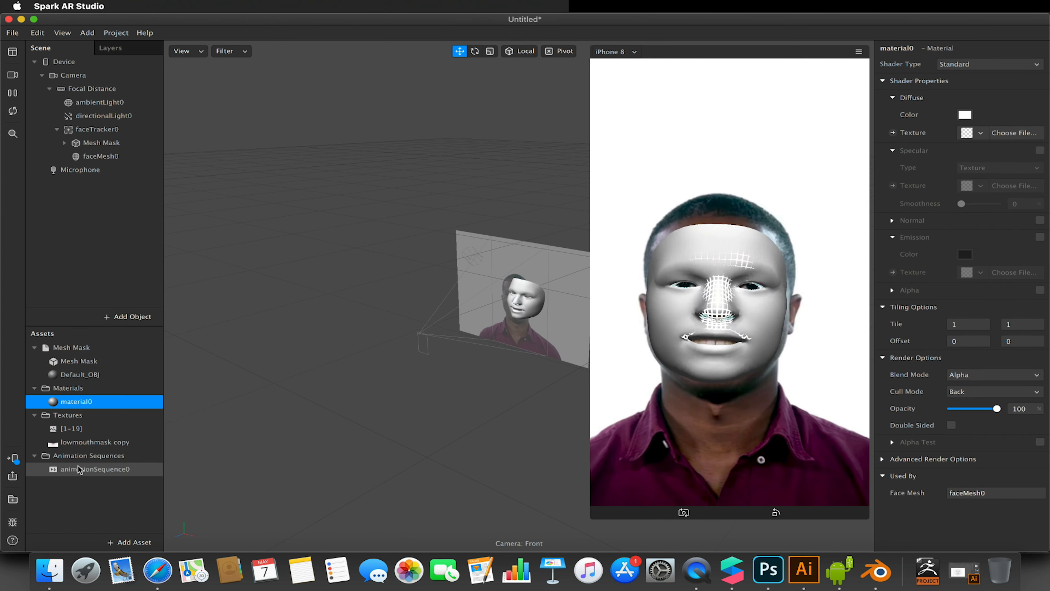
right_click(77, 401)
click(108, 410)
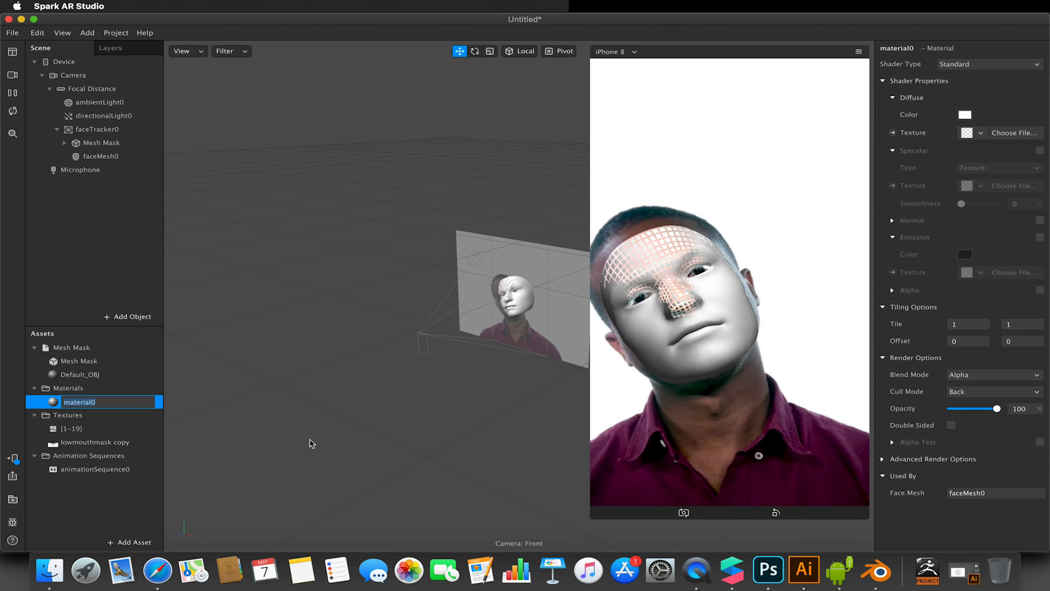
text(Face)
key(Return)
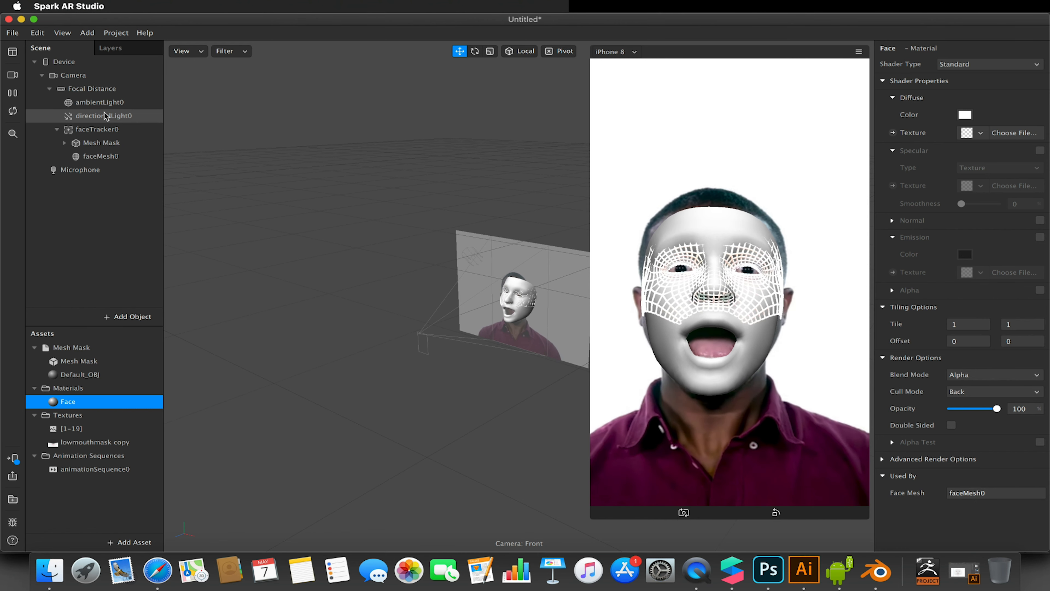
Step: Add a texture extraction to faceTracker0
click(104, 130)
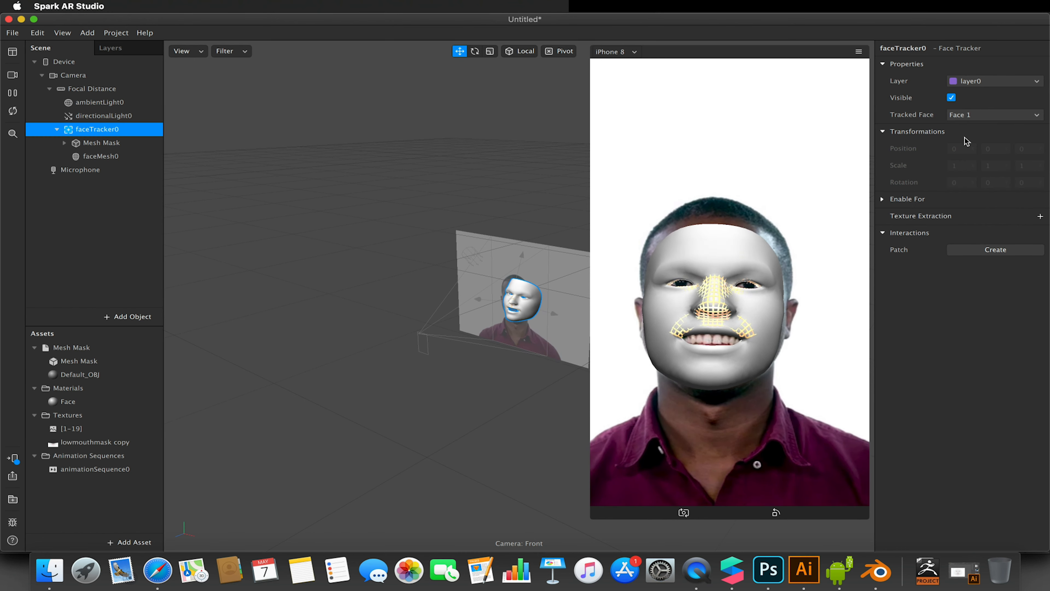
click(1040, 216)
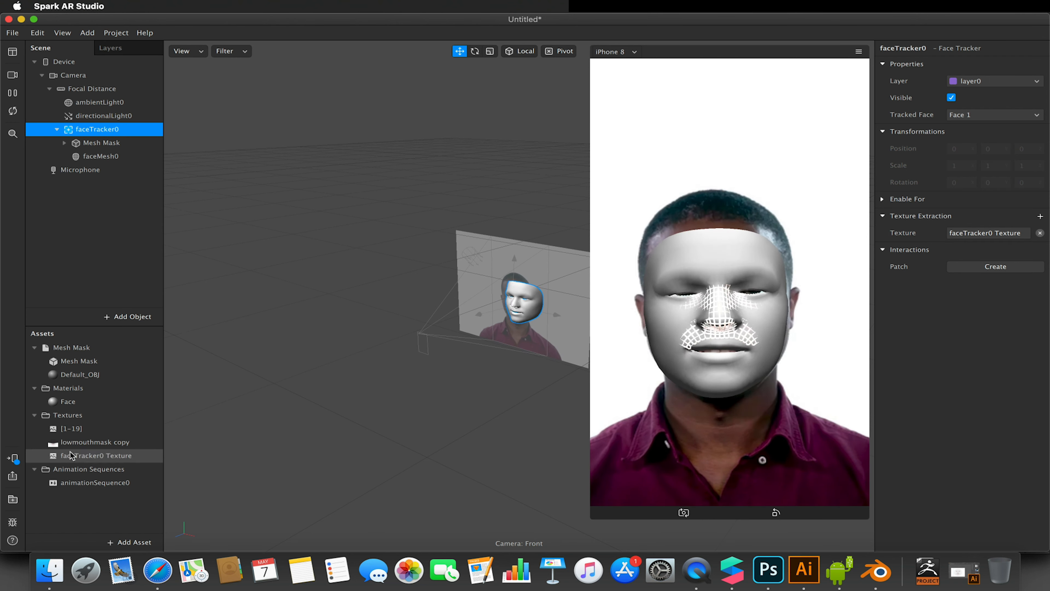
Step: Use faceTracker0 Texture as the Face material's diffuse texture and set its shader type to Flat
click(69, 407)
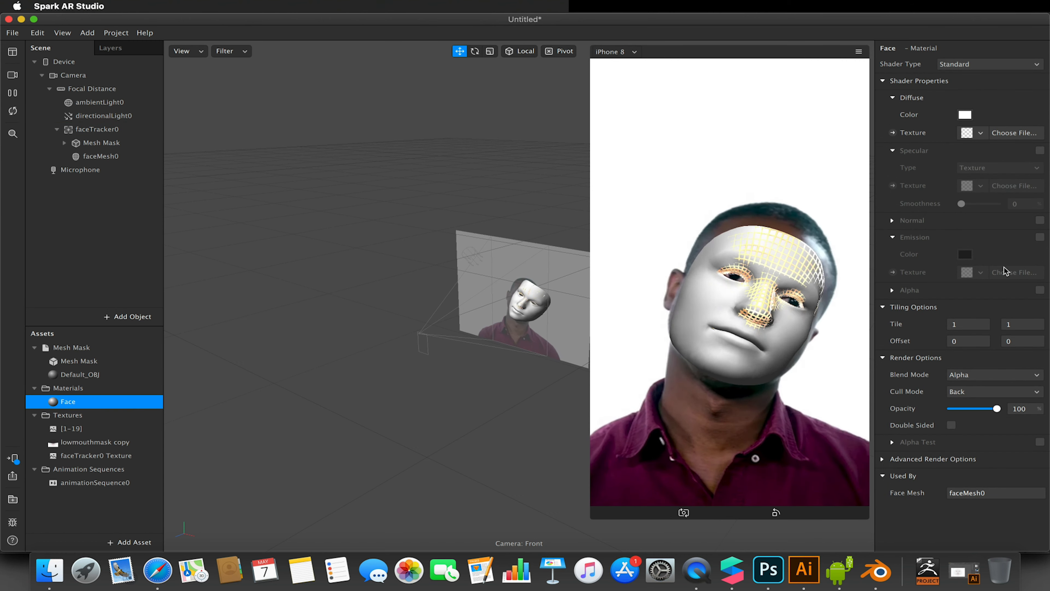
click(979, 133)
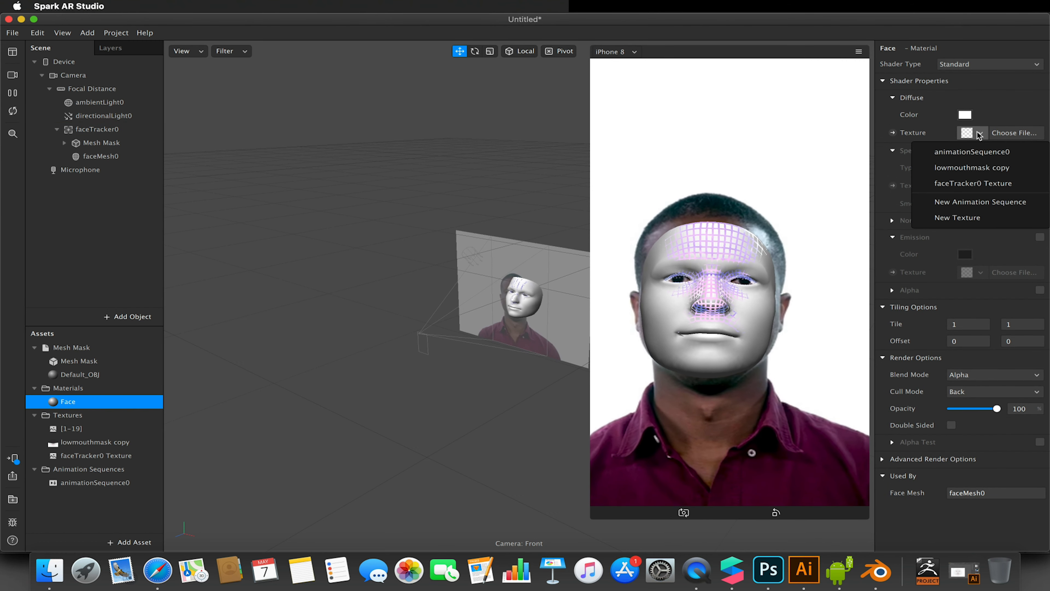
click(963, 183)
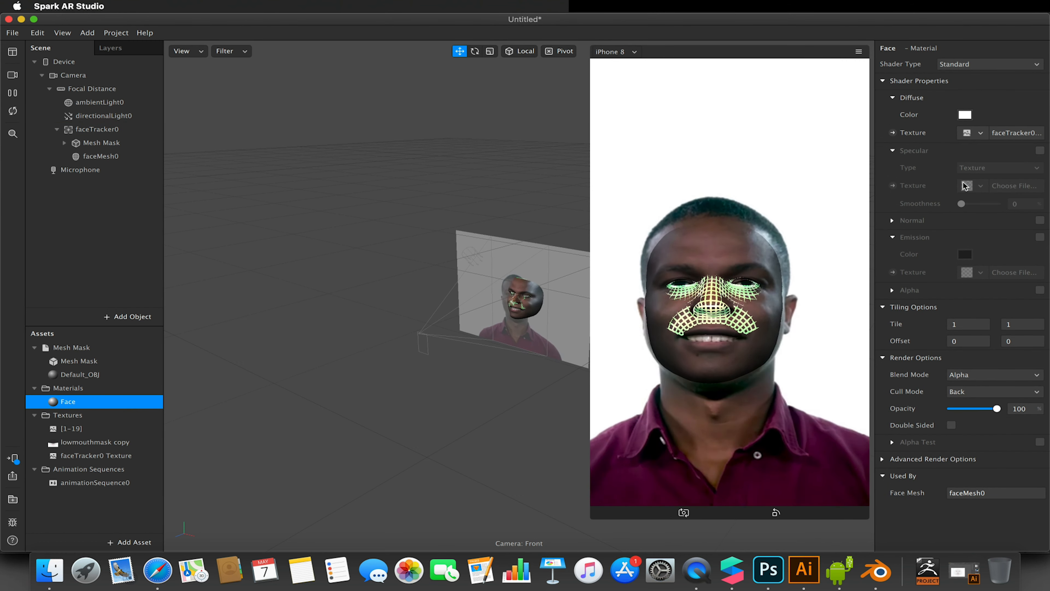
click(963, 65)
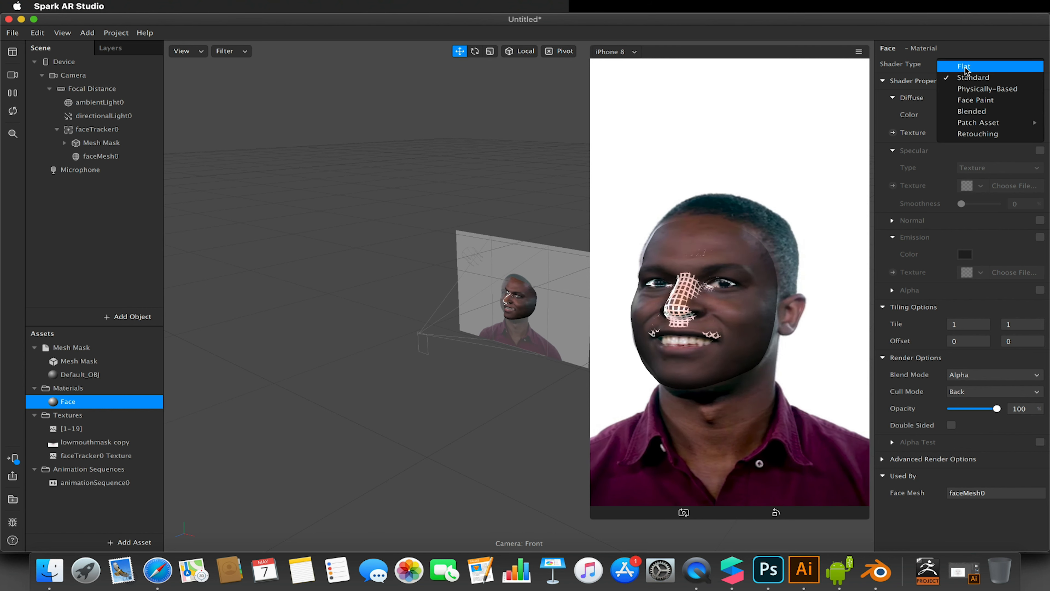
click(965, 68)
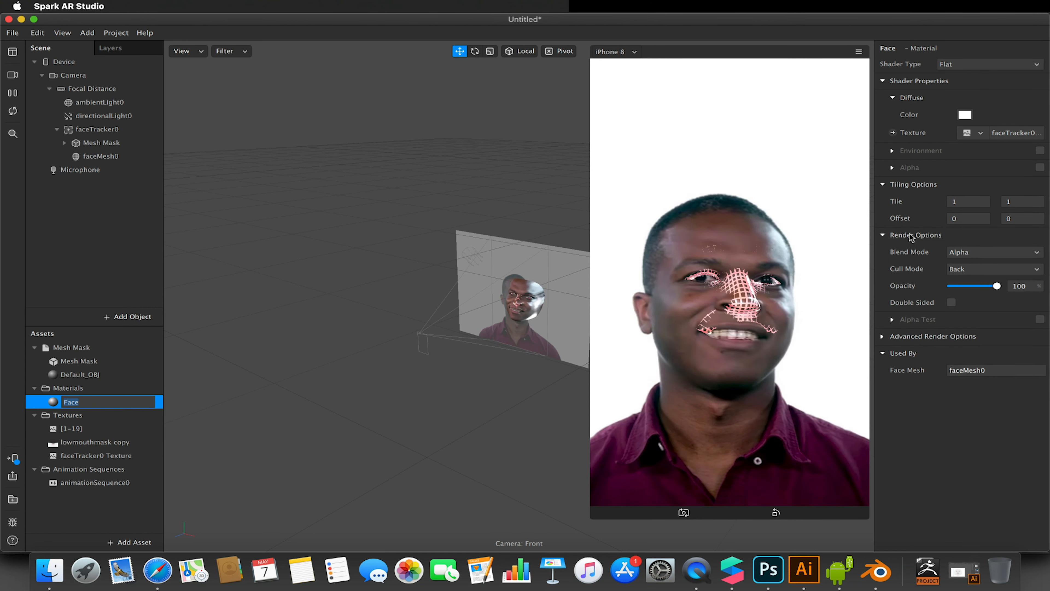
Step: Enable alpha on the Face material and assign lowmouthmask copy as its alpha texture
click(1040, 167)
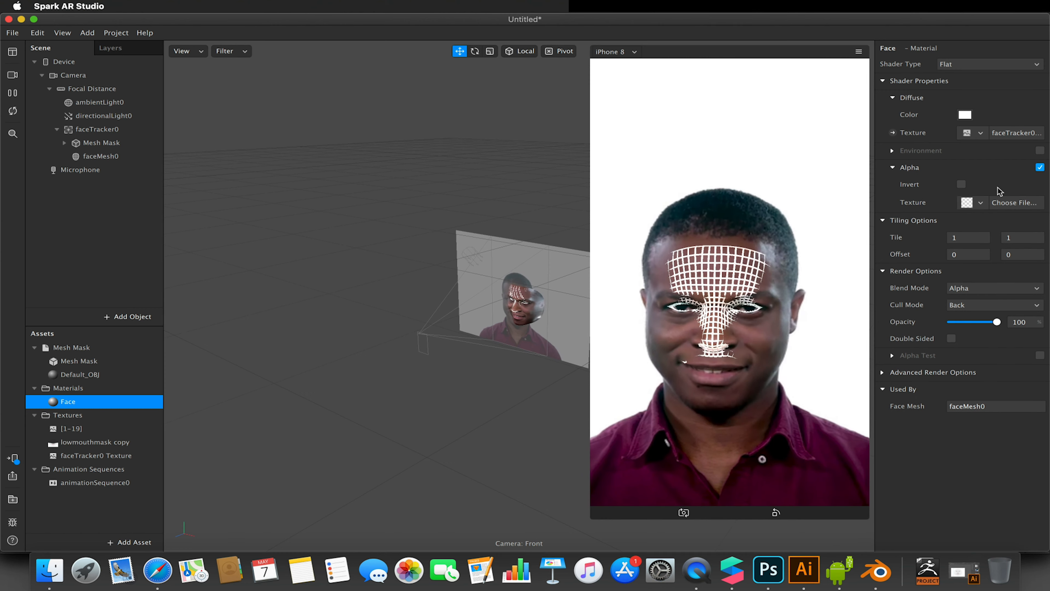
click(981, 202)
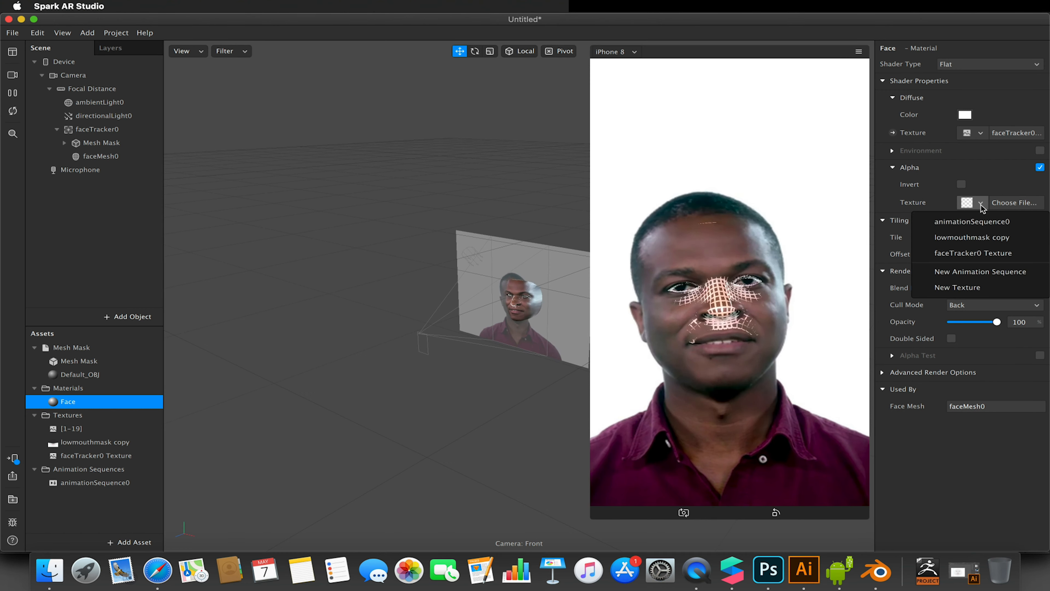
click(977, 242)
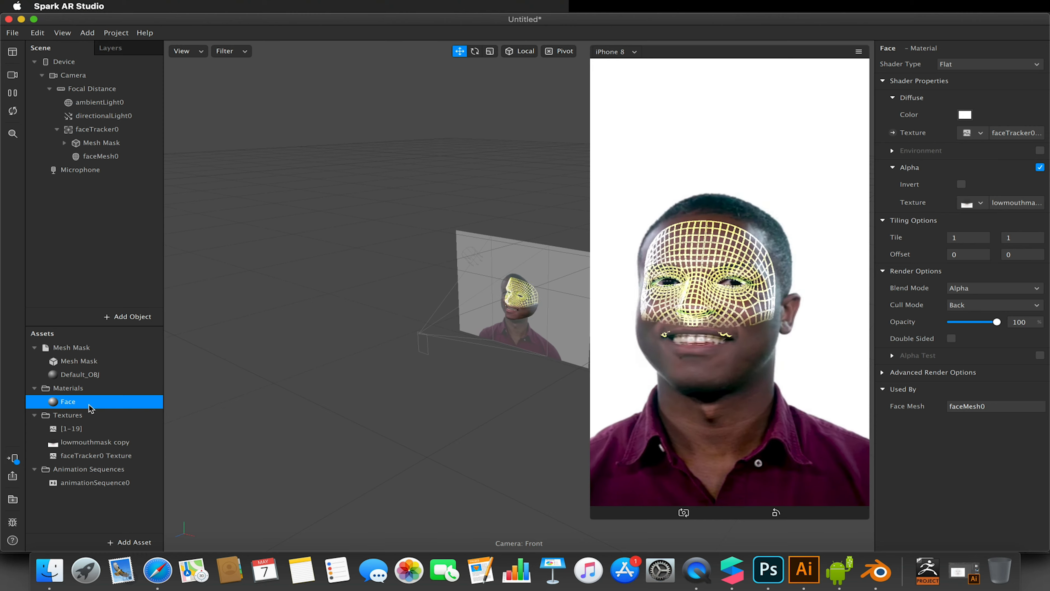
Step: Turn off the depth test and depth writing for the Default_OBJ and Face materials together
shift+click(91, 376)
click(111, 377)
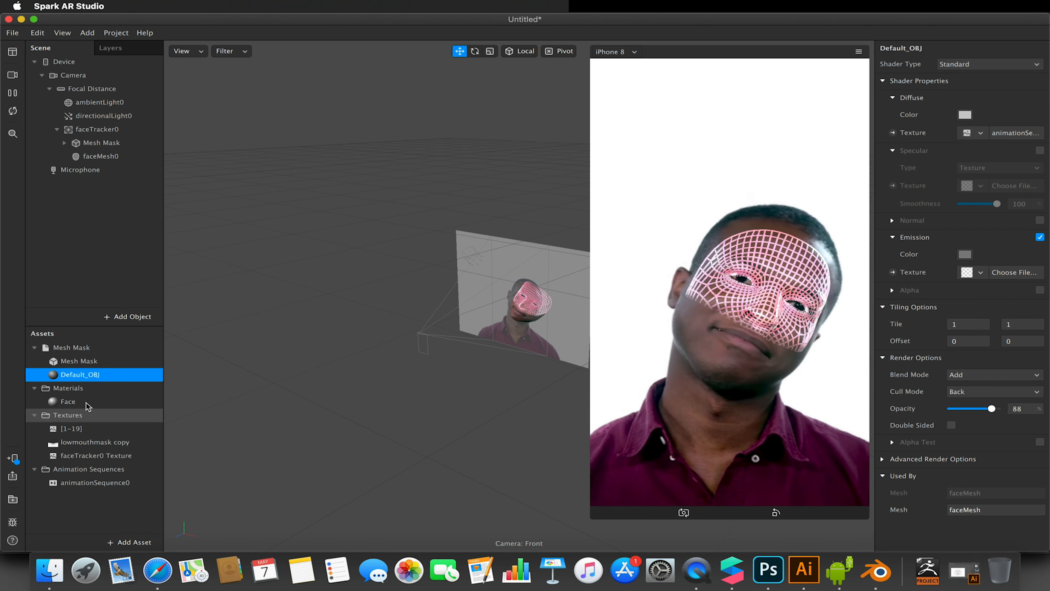
click(87, 402)
super+click(94, 377)
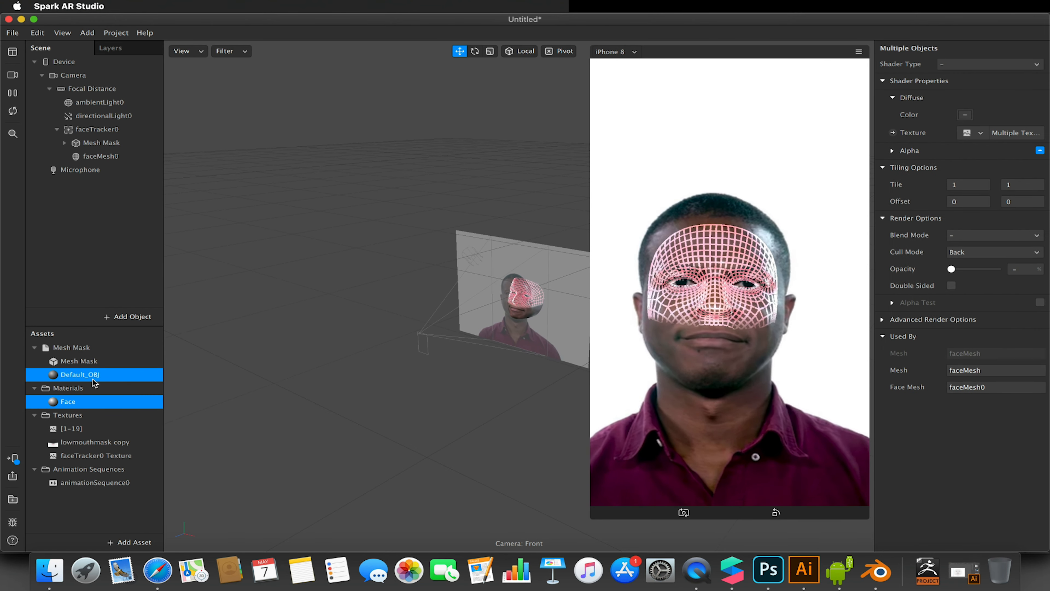
click(883, 320)
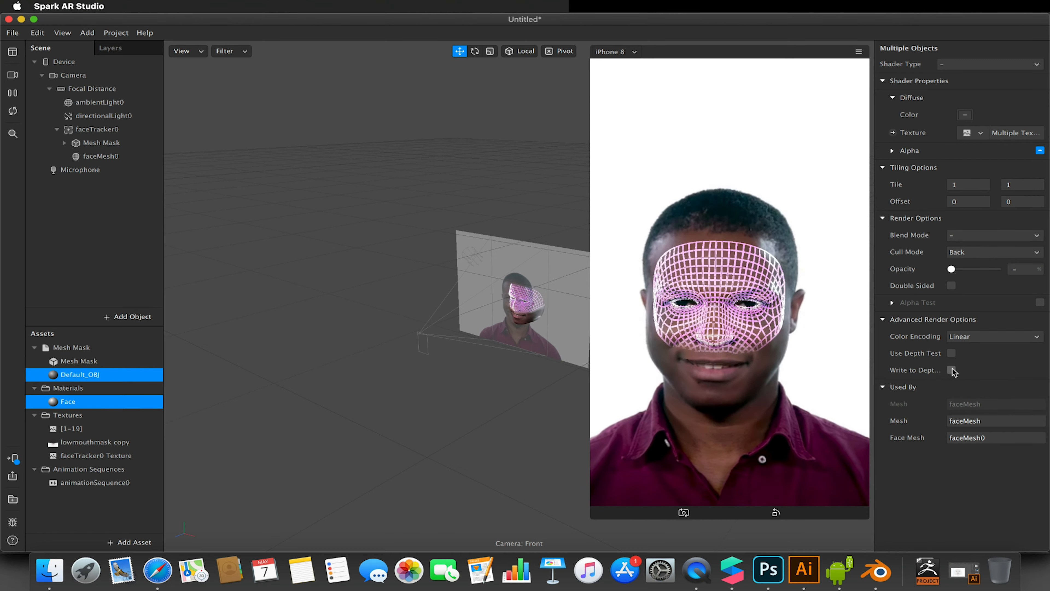
click(82, 510)
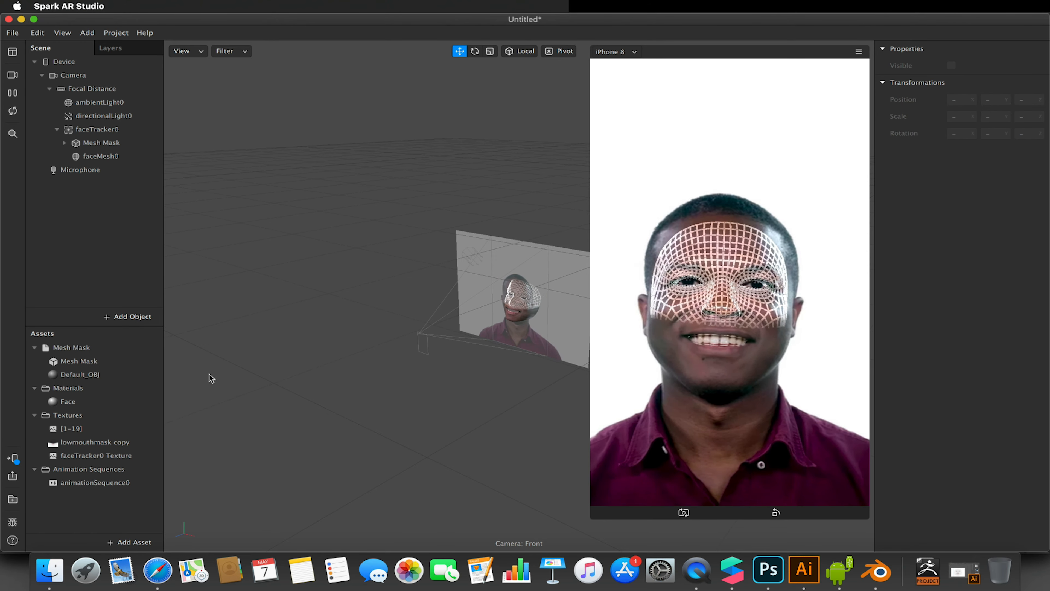
Step: Insert a canvas into the scene and place it above faceTracker0 under Focal Distance
click(127, 317)
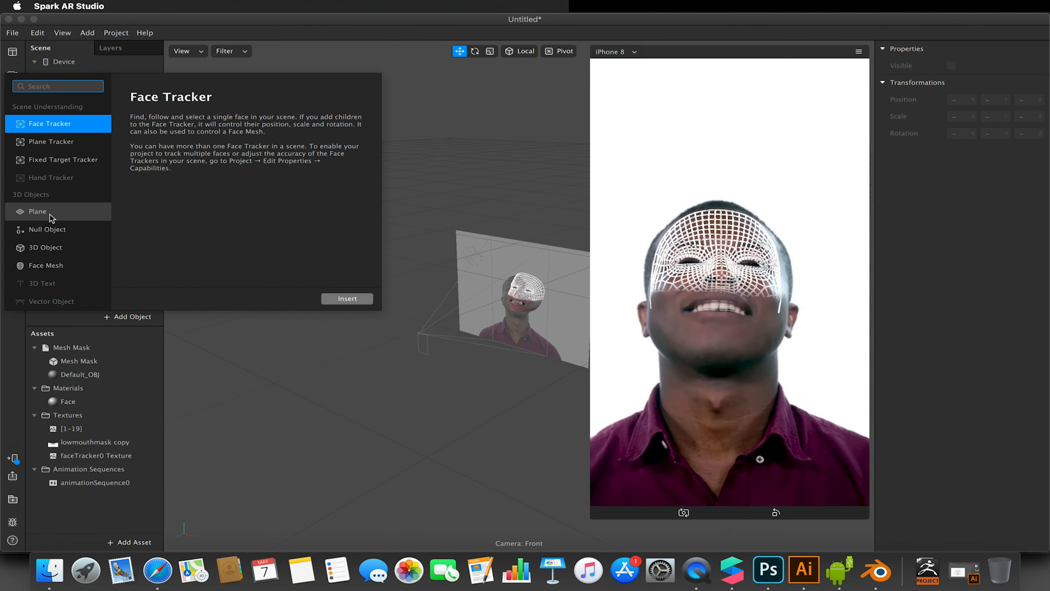
scroll(49, 214, down, 5)
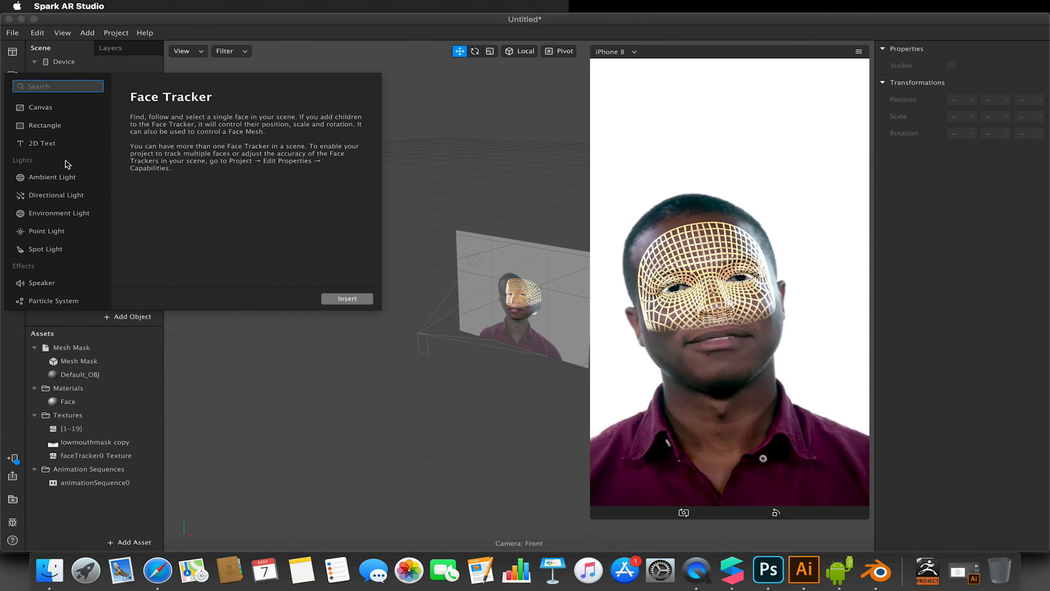
scroll(63, 165, up, 3)
click(52, 179)
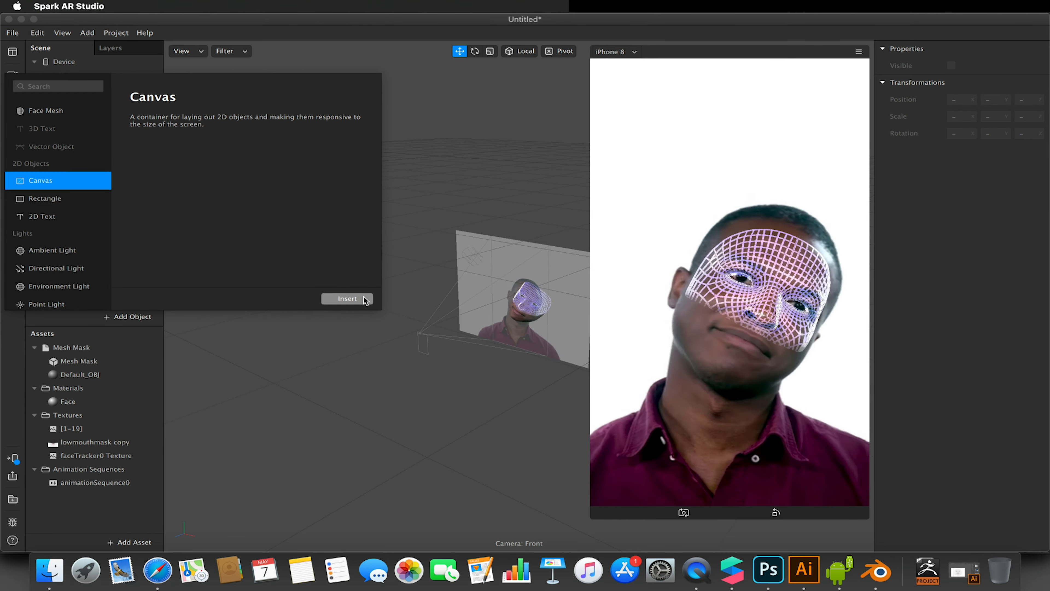
click(365, 299)
drag(89, 171, 95, 125)
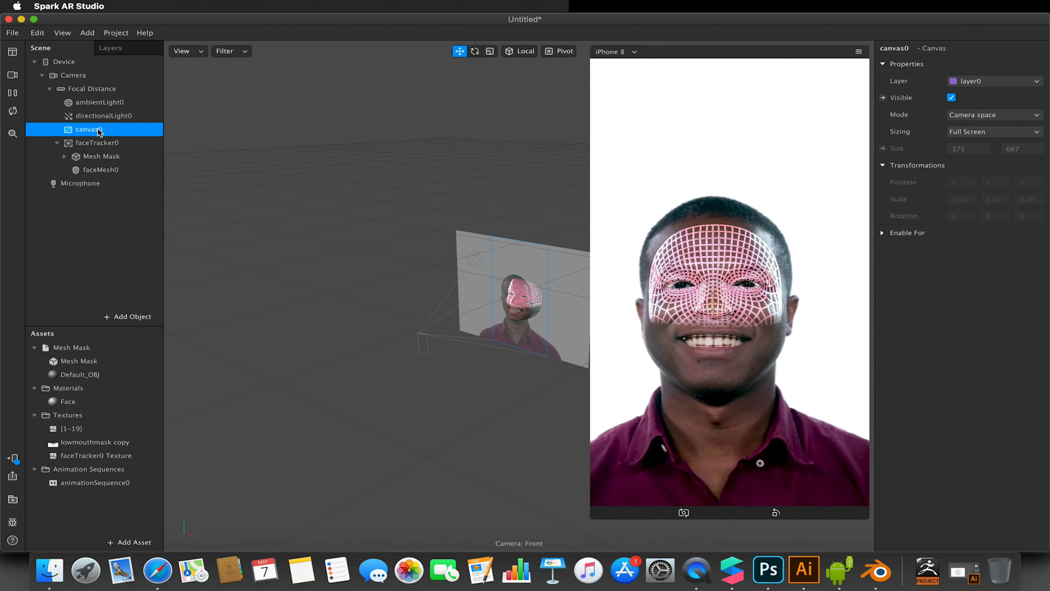
Step: Add a rectangle inside canvas0 and make it fill the canvas width and height at 375 by 667
right_click(99, 131)
mouse_move(190, 139)
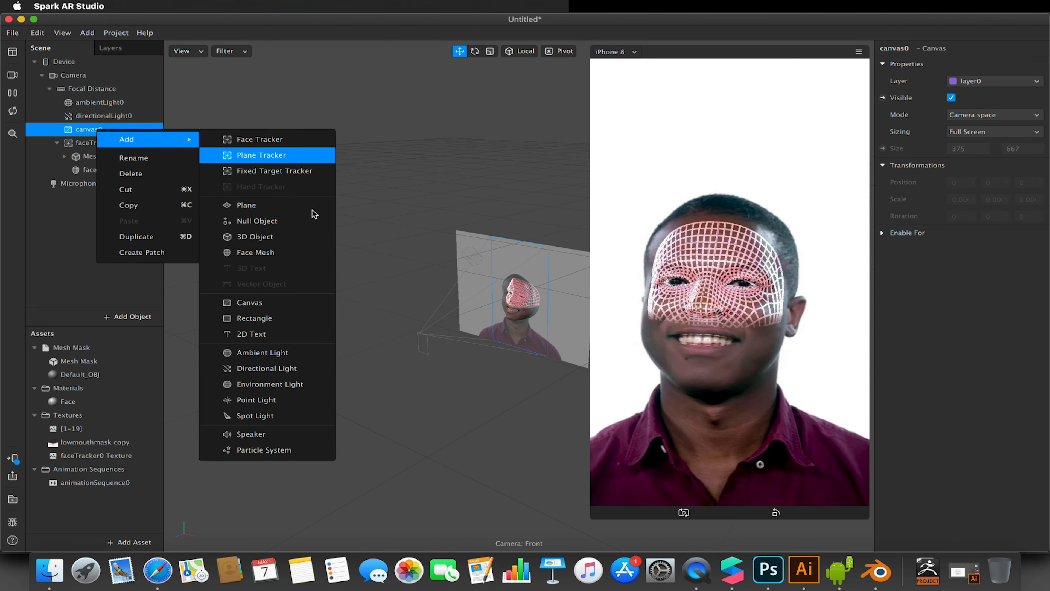
click(288, 319)
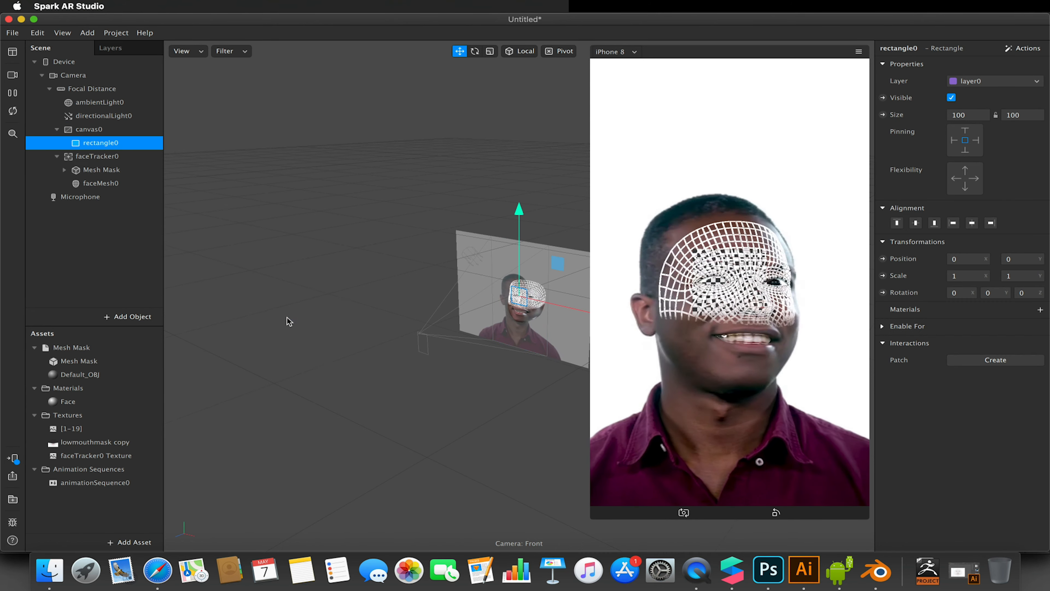
click(974, 115)
click(976, 132)
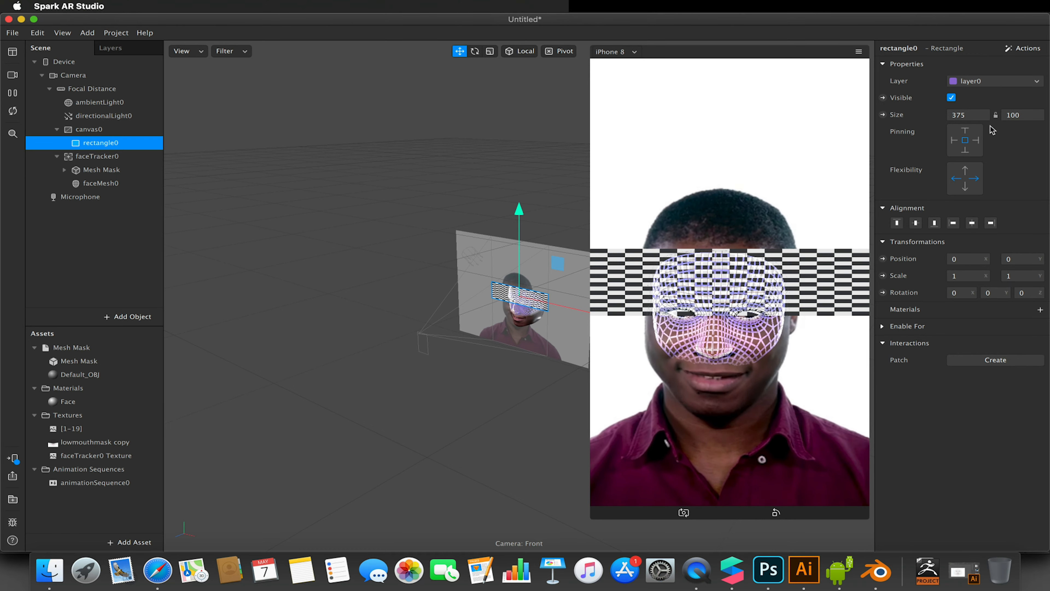
click(1016, 115)
click(1025, 133)
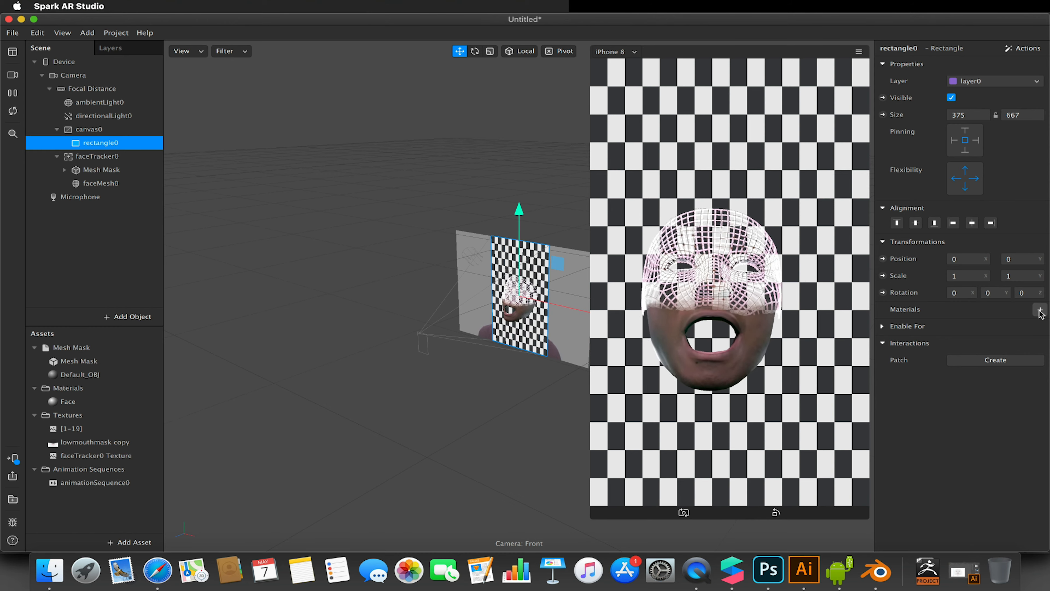
Step: Add a texture extraction and a person segmentation to the Camera
click(70, 76)
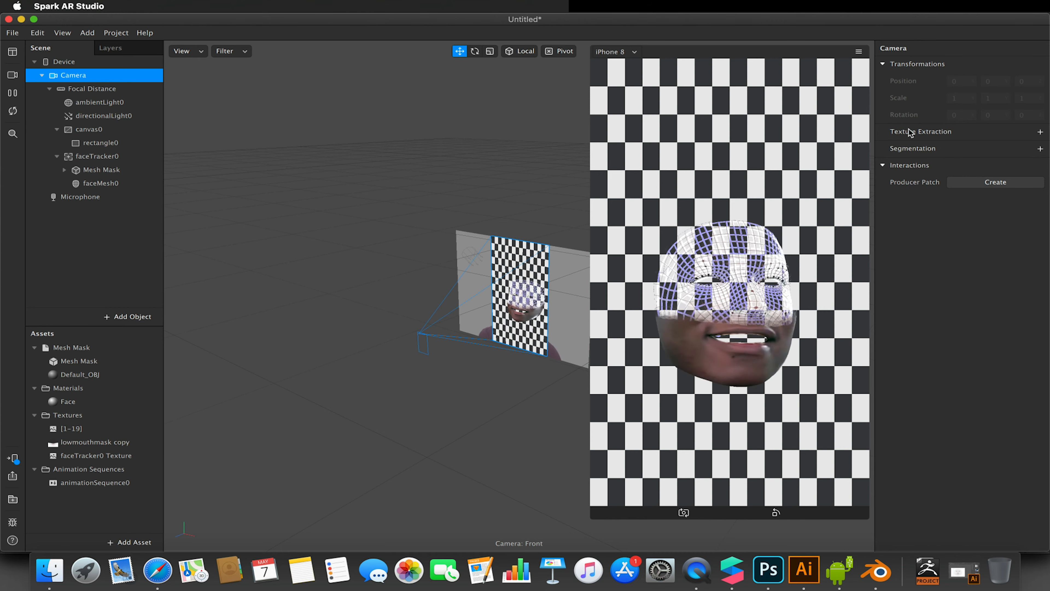
click(1040, 131)
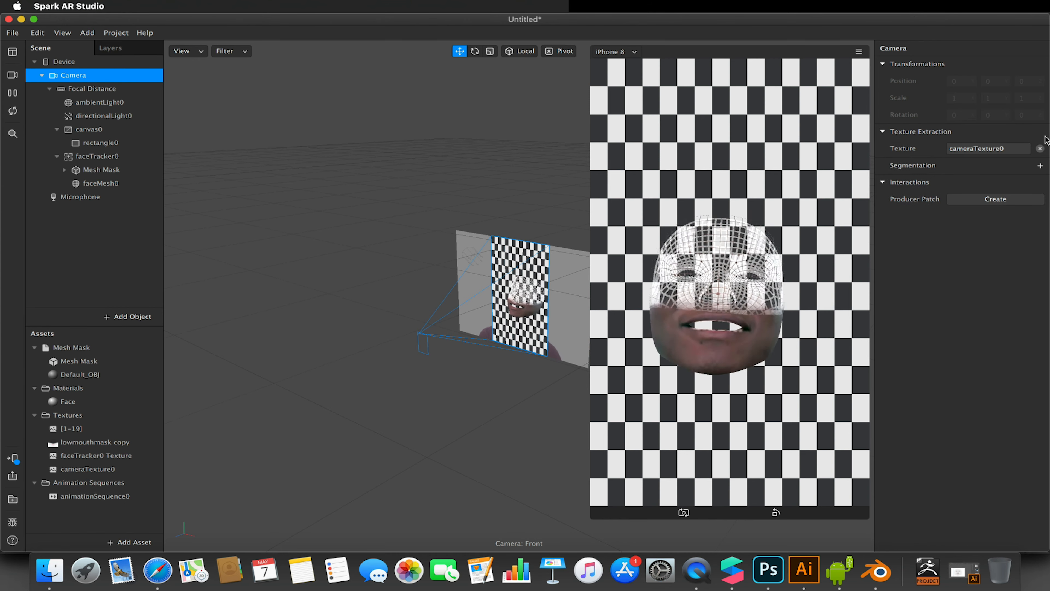
click(1040, 166)
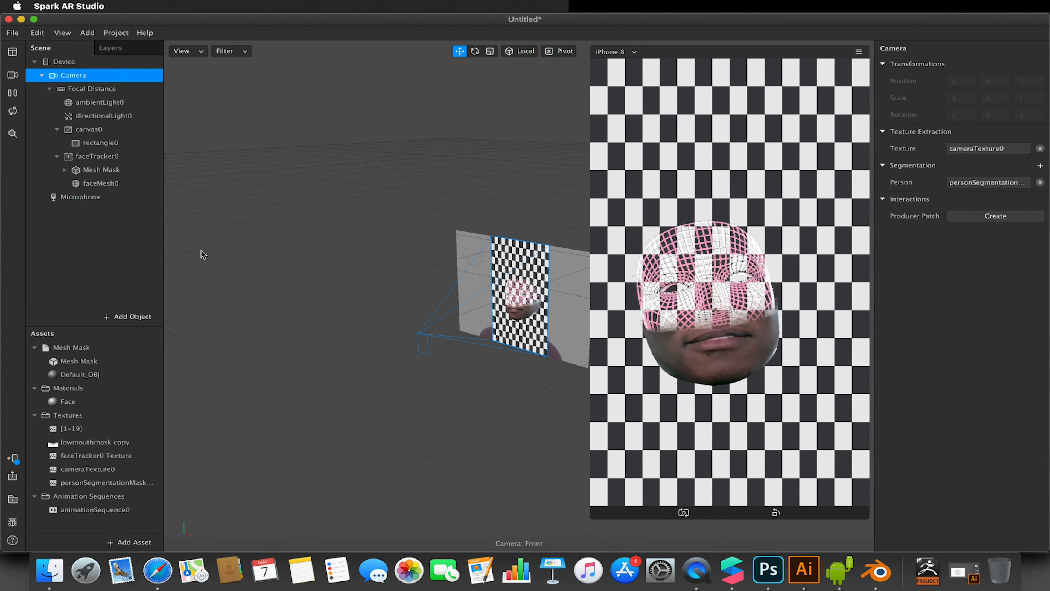
Step: Create a new material for rectangle0 and rename it Outline Area
click(104, 144)
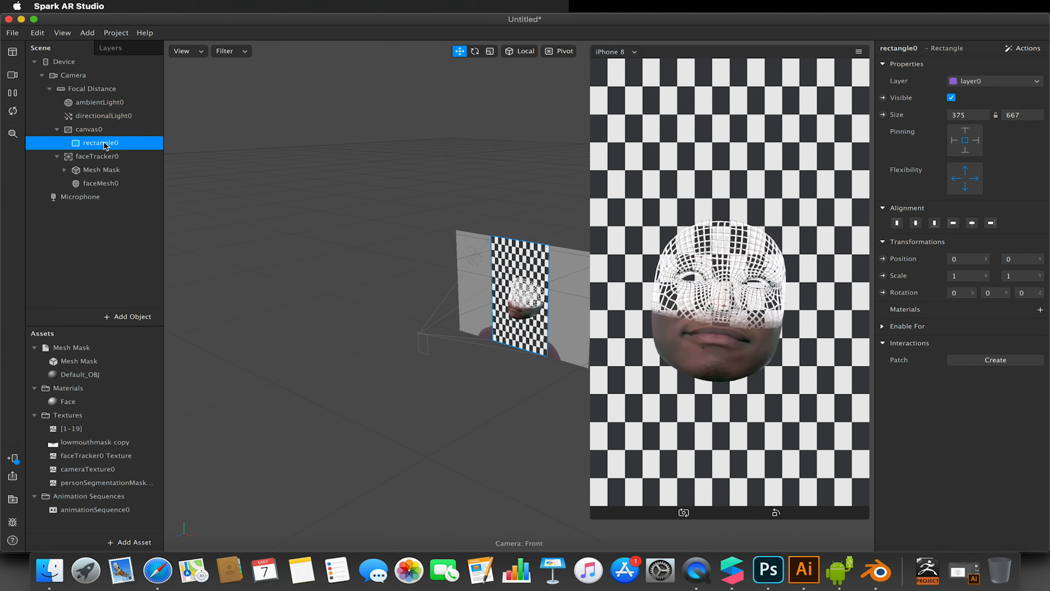
click(1040, 309)
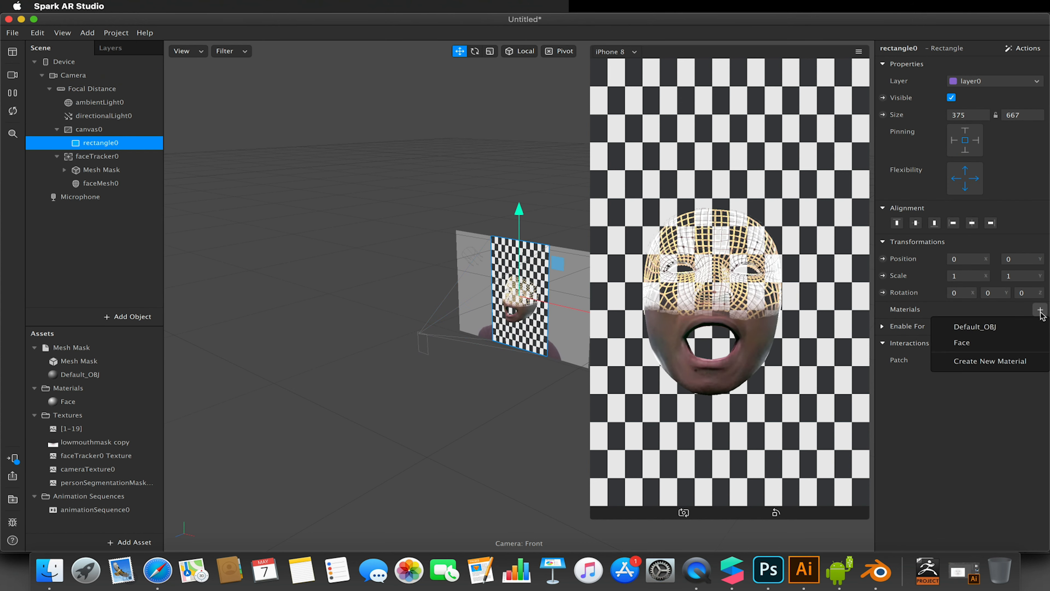
click(1007, 362)
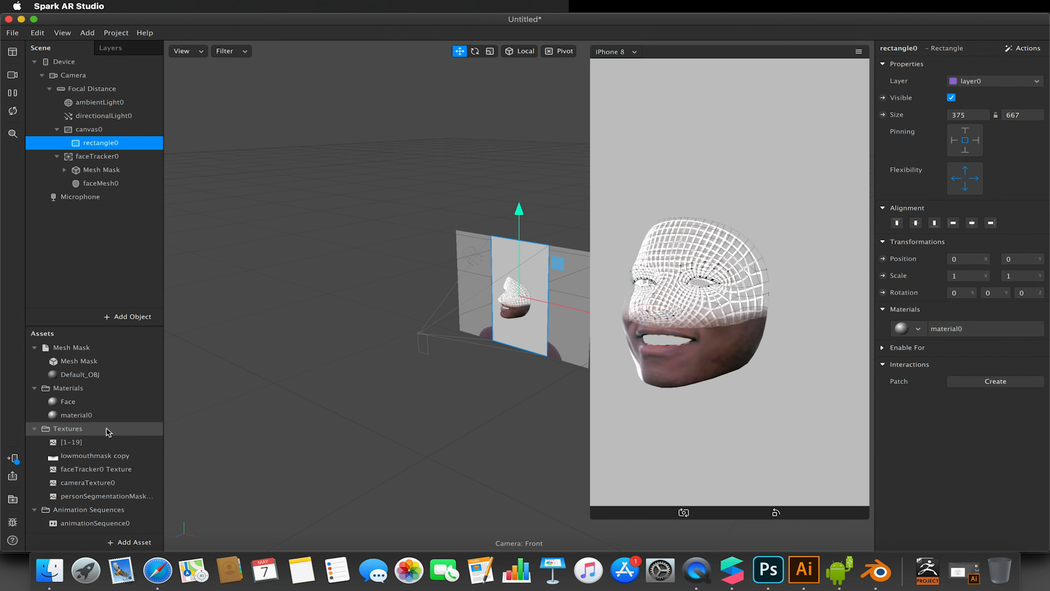
right_click(104, 415)
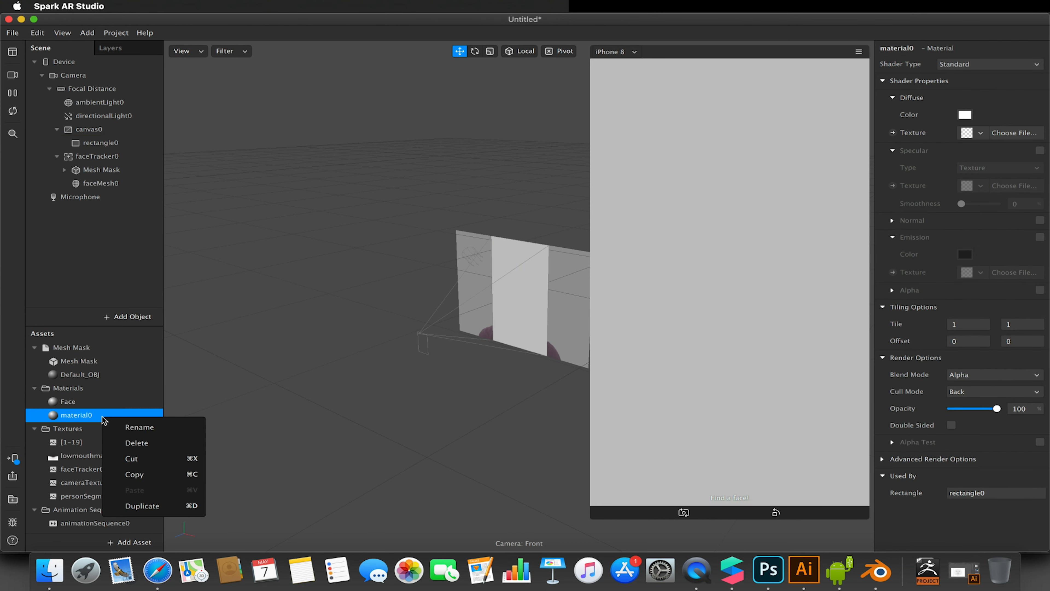
click(130, 426)
text(A)
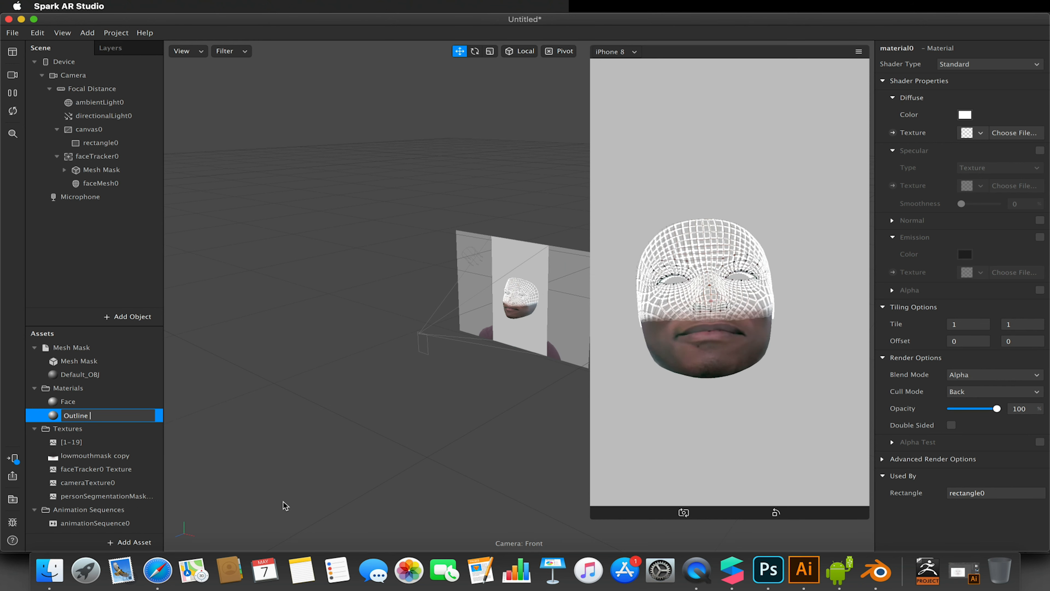
text(rea)
key(Return)
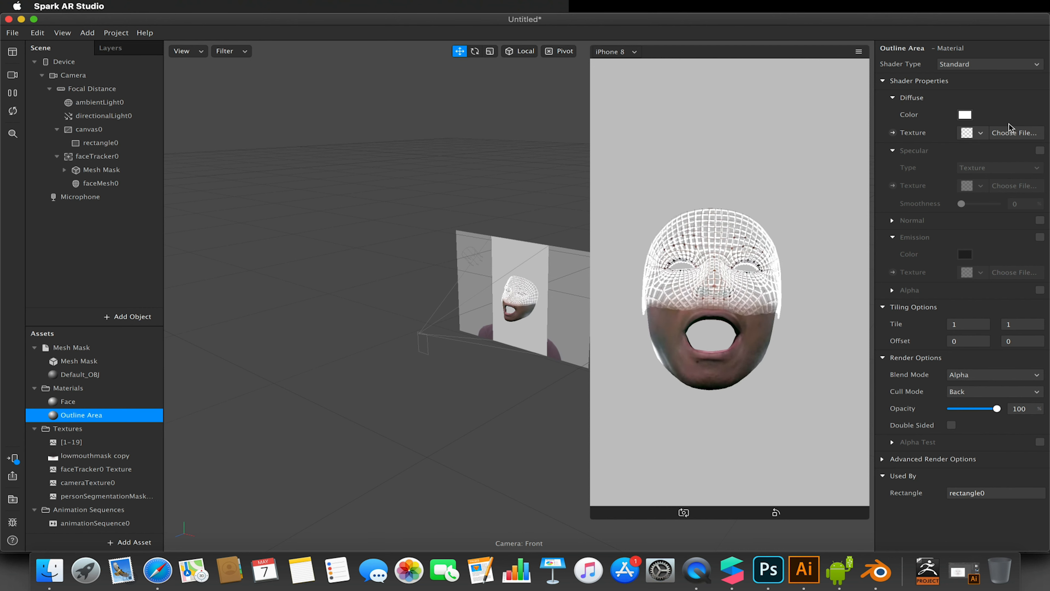
Step: Give the Outline Area material animationSequence0 as diffuse texture and enable alpha with personSegmentationMaskTexture0
click(984, 132)
click(957, 154)
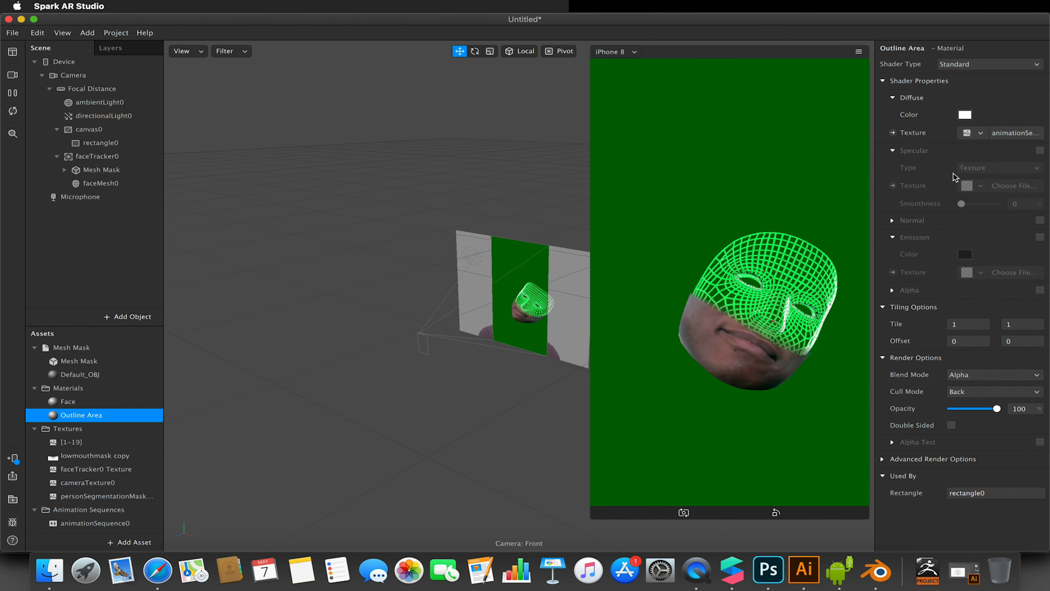
click(1040, 289)
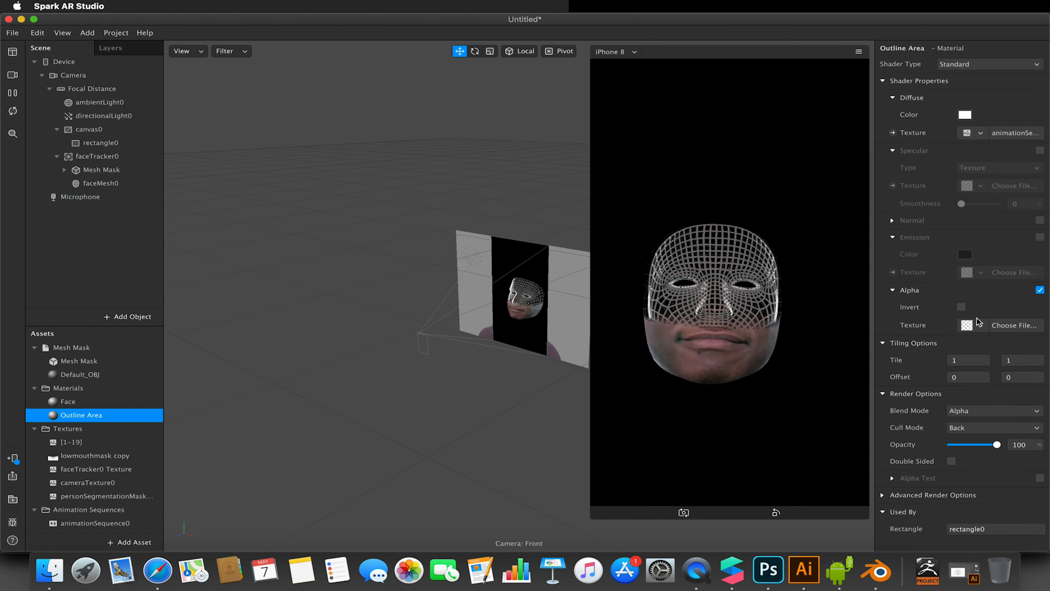
click(981, 325)
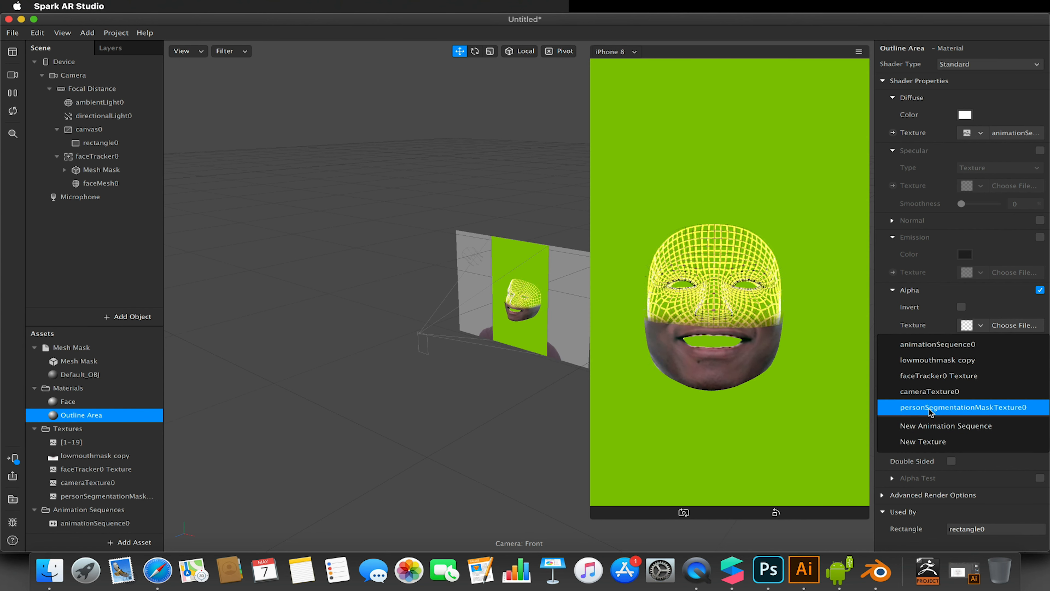
click(929, 407)
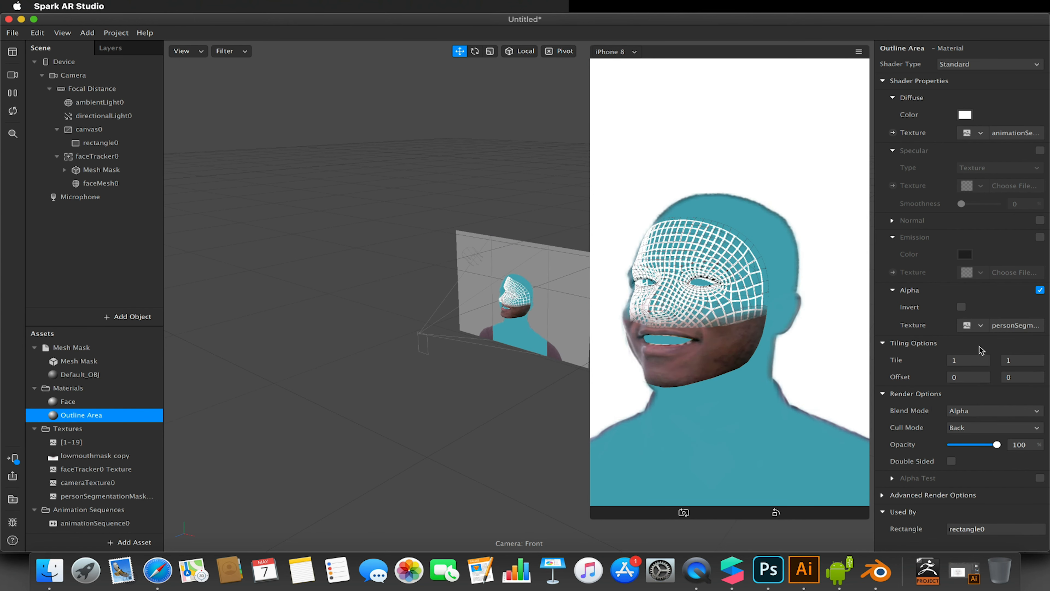
Step: Turn off the depth test and depth writing for the Outline Area material, and select rectangle0
click(884, 496)
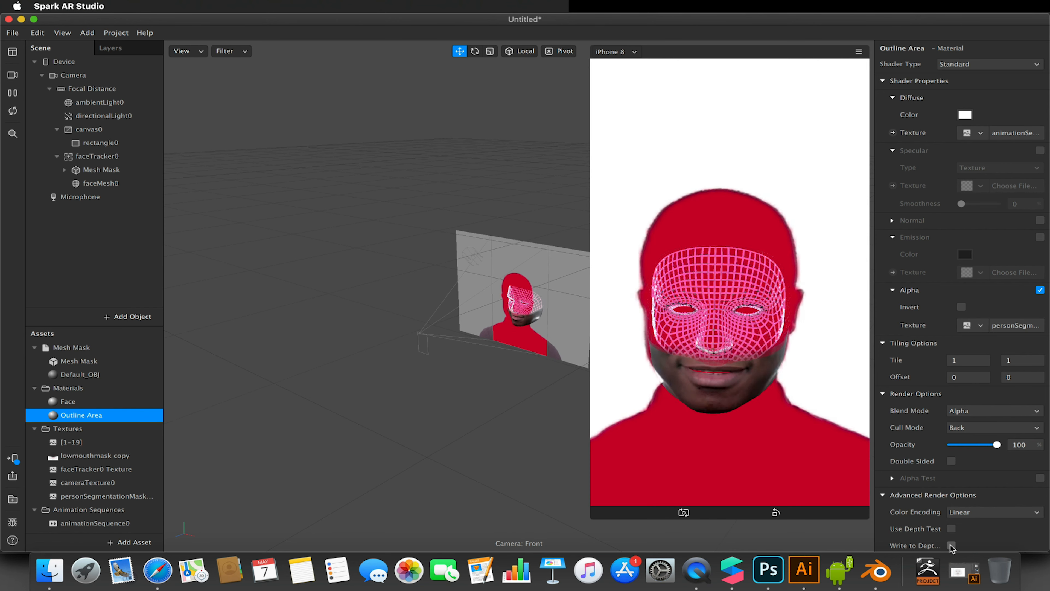
click(106, 143)
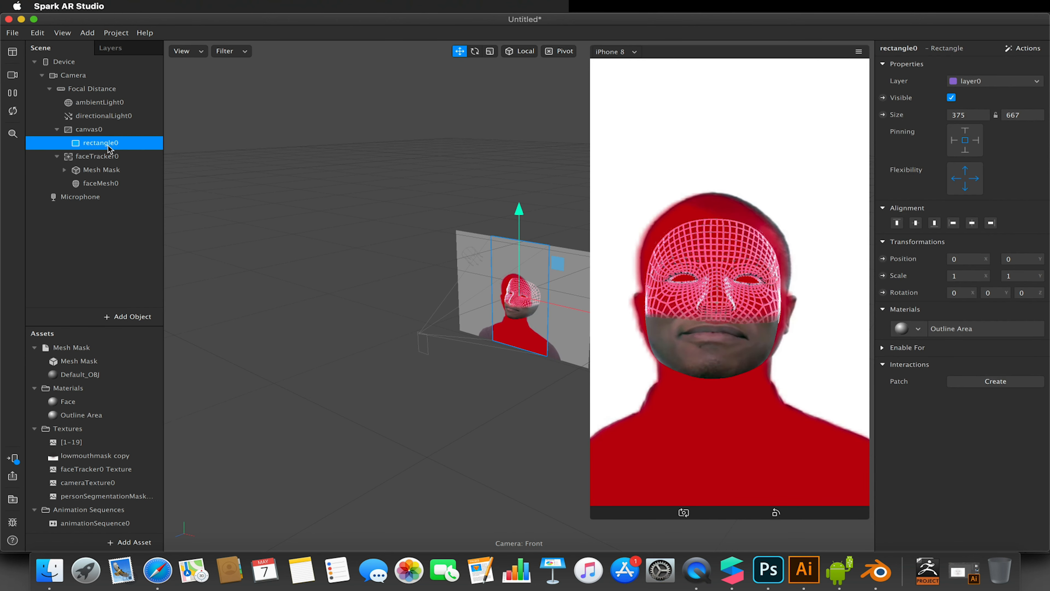
Step: Duplicate rectangle0 and scale the copy, rectangle1, up uniformly to about 1.33
key(super+d)
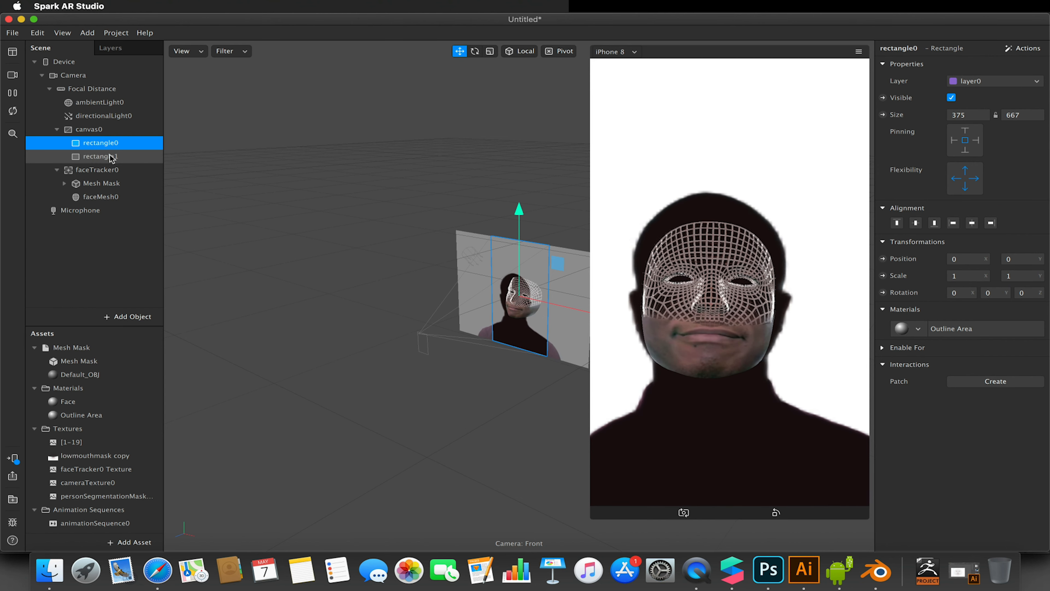
click(110, 156)
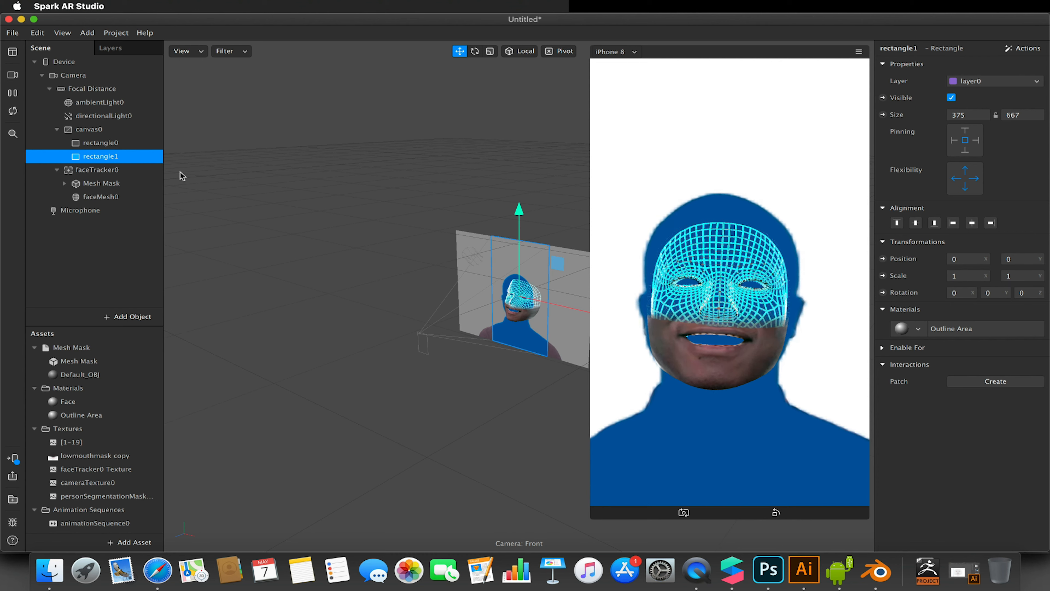
click(490, 51)
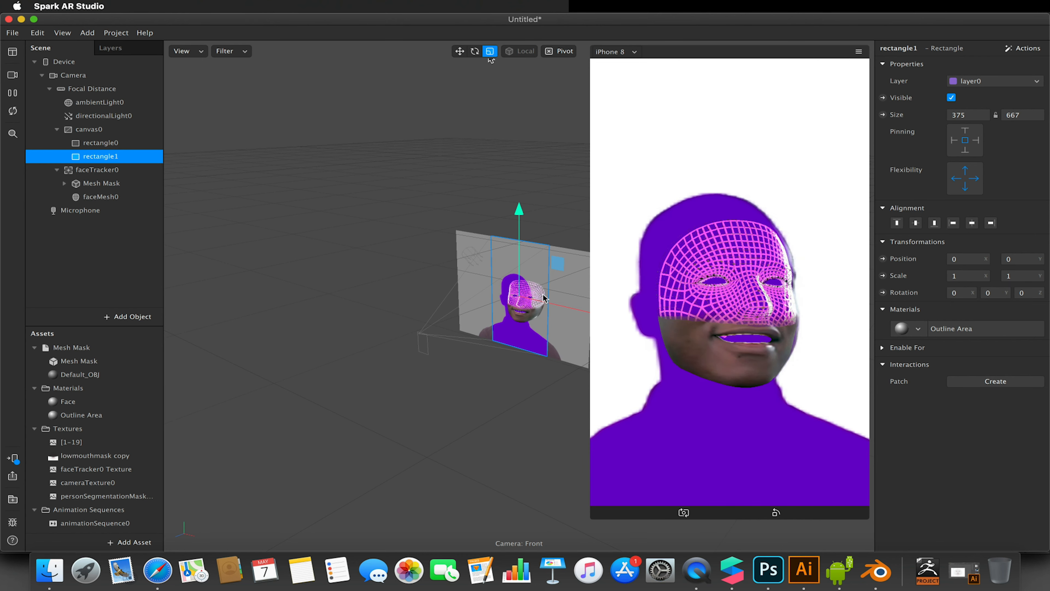
drag(559, 269, 578, 265)
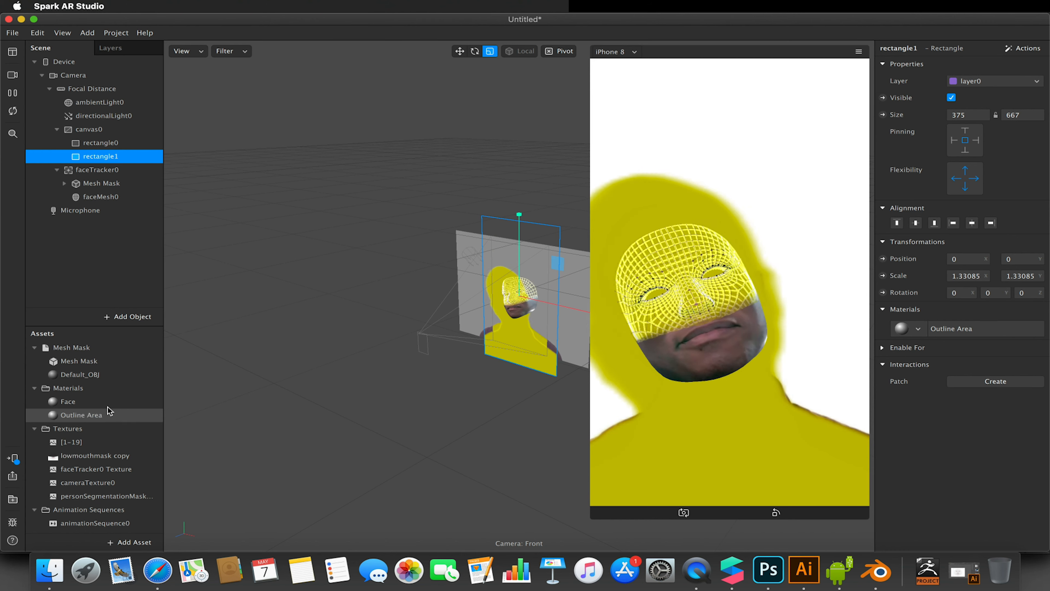
Step: Duplicate the Outline Area material and lower the copy's opacity to 15%
click(96, 416)
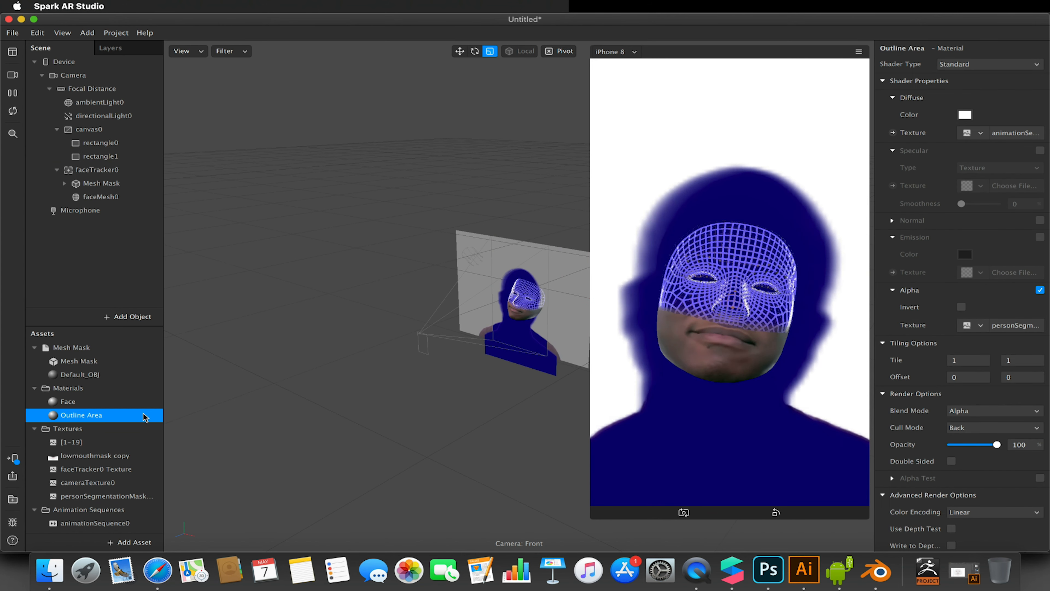
key(super+d)
click(103, 429)
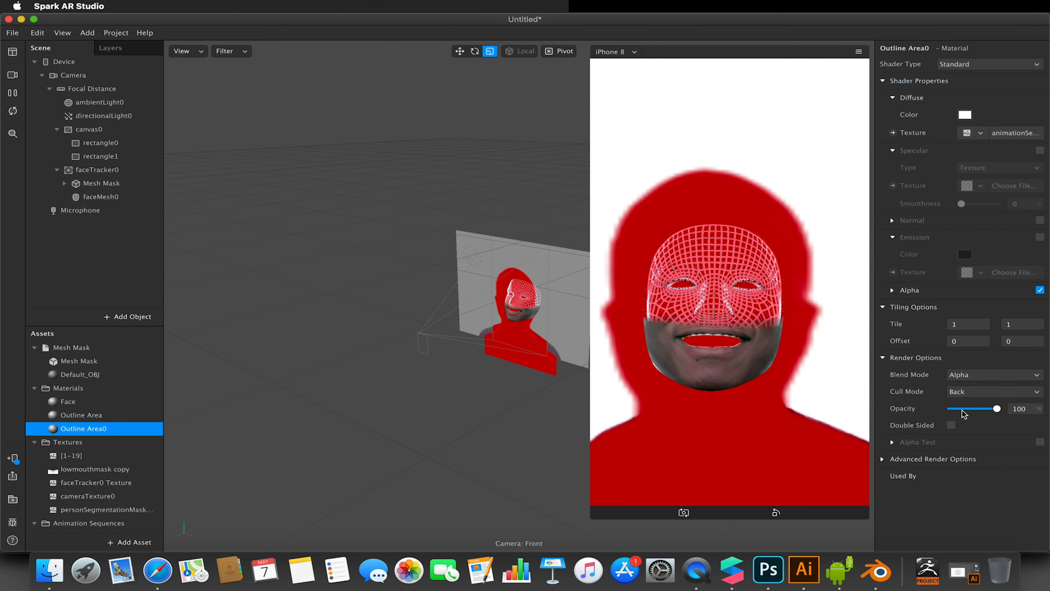
drag(956, 411, 959, 411)
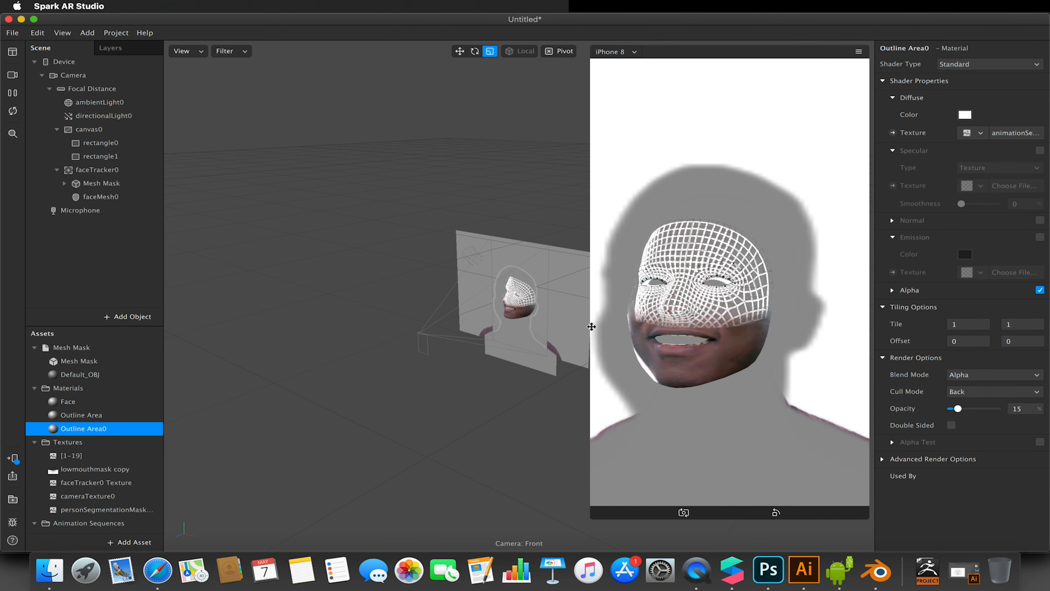
Step: Move rectangle1 above rectangle0 in canvas0 and give it the Outline Area0 material at about 33% opacity
click(99, 157)
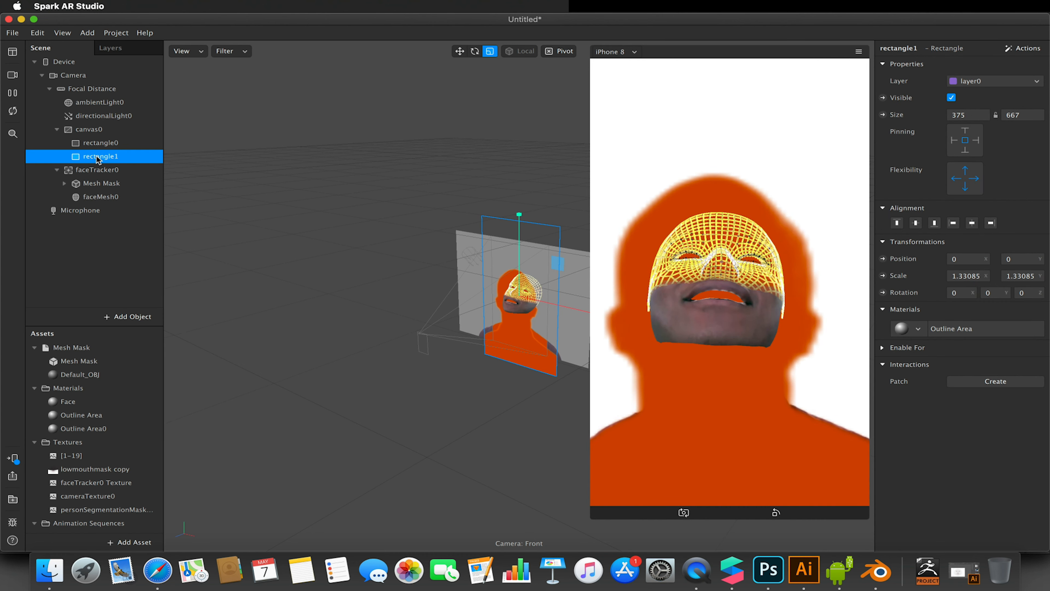
drag(98, 159, 108, 136)
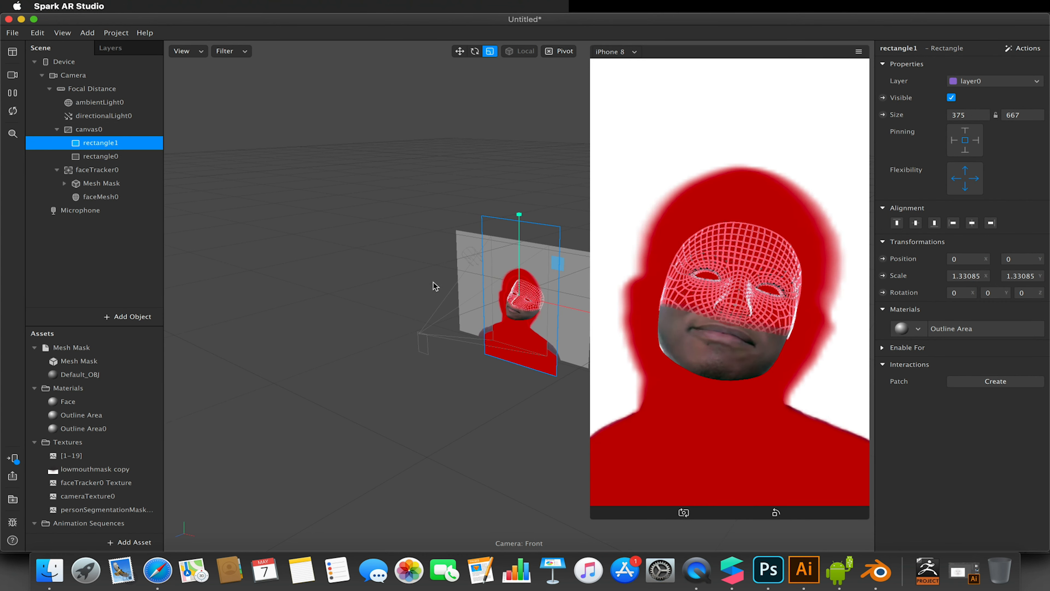
click(919, 331)
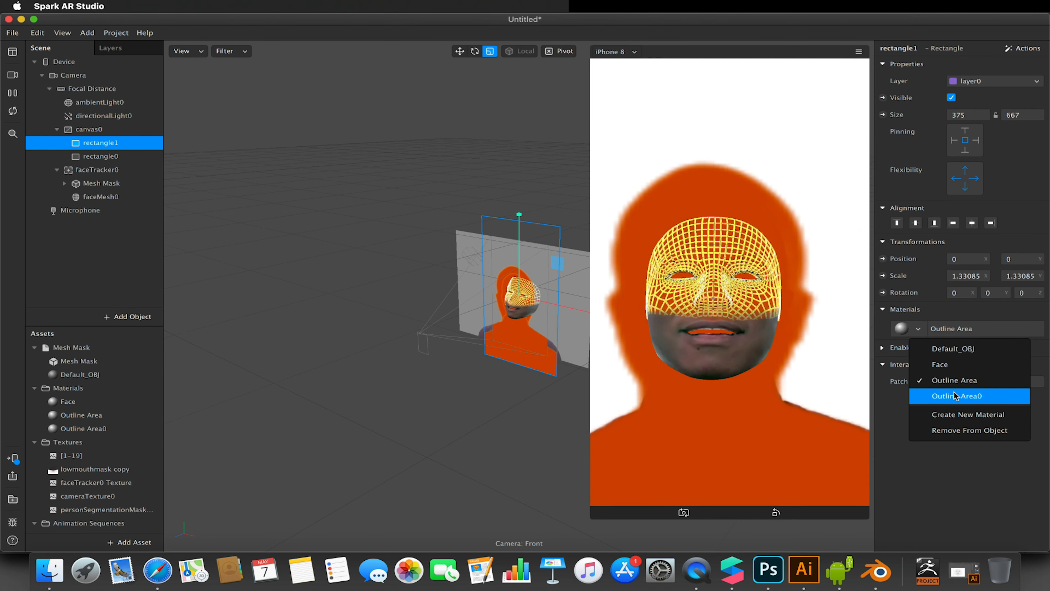
click(954, 395)
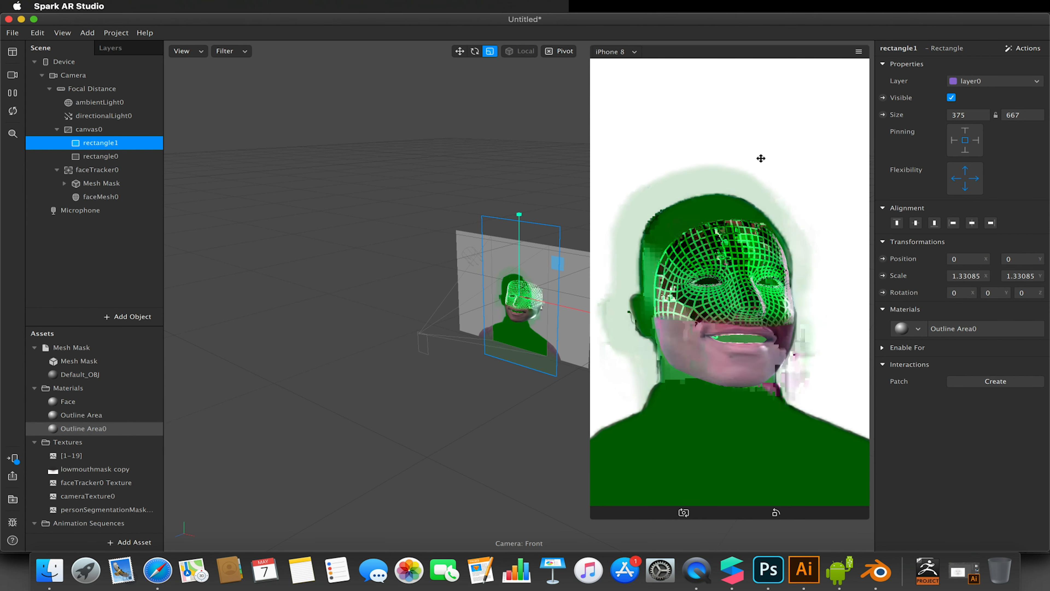
click(987, 329)
drag(958, 409, 967, 408)
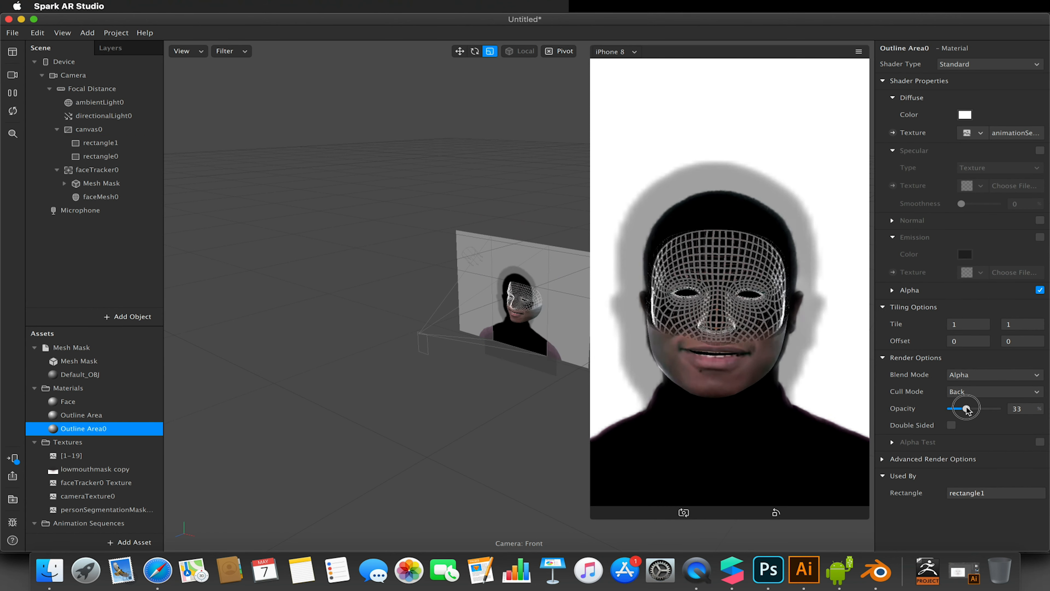
Step: Scale rectangle1 down uniformly to about 1.15 so its glow sits closer to the person's outline
click(119, 156)
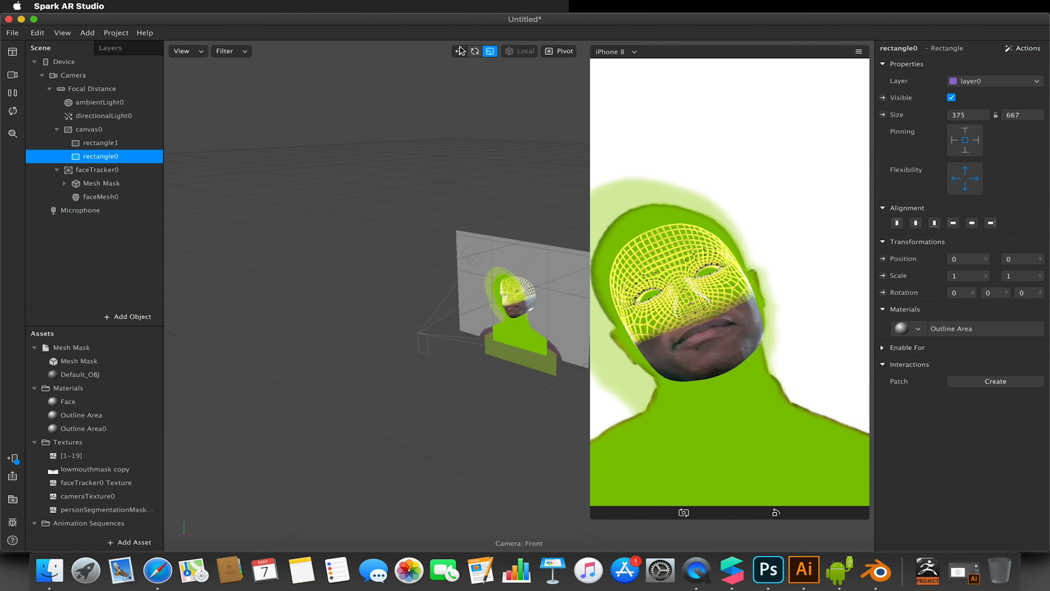
drag(552, 268, 549, 271)
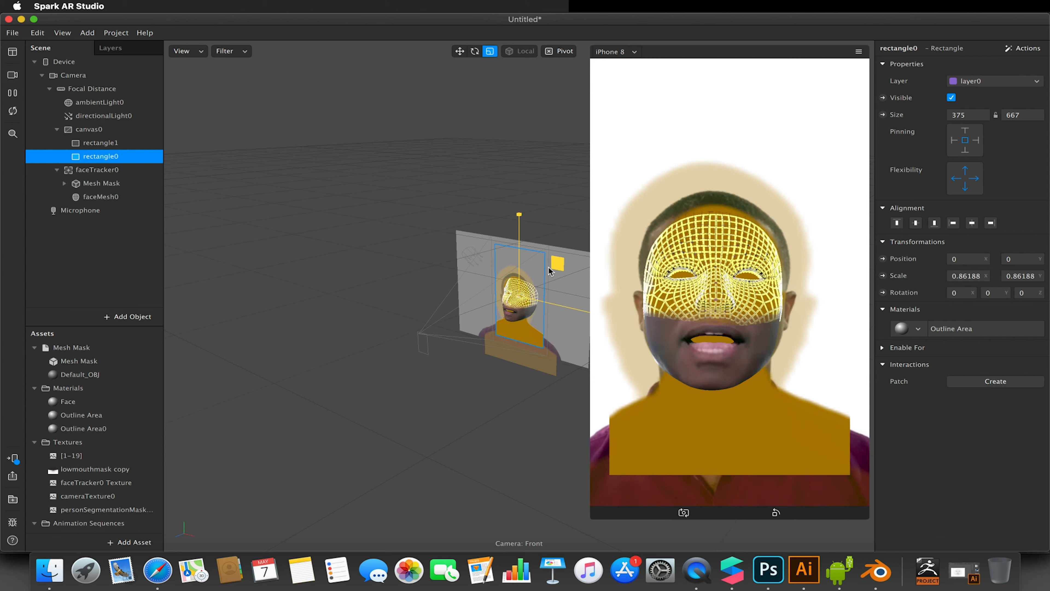
click(556, 277)
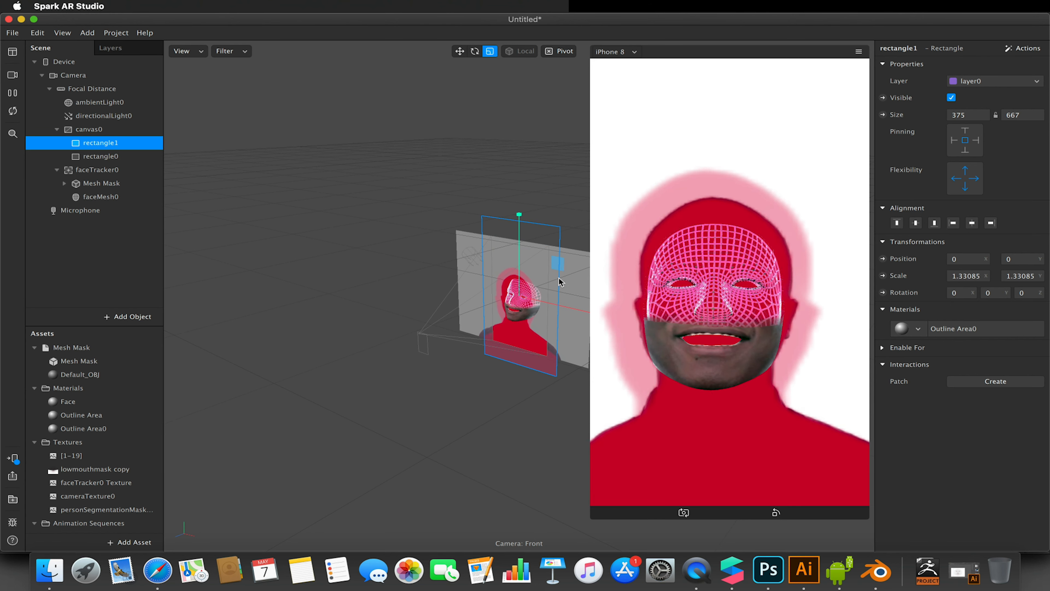
drag(556, 265, 560, 273)
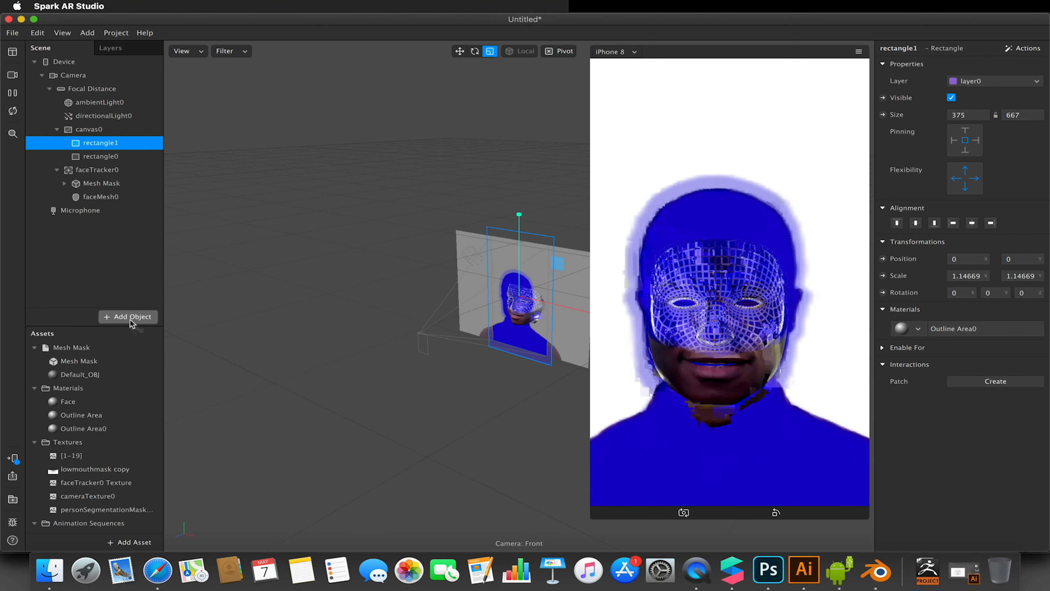
Step: Add another rectangle to canvas0
click(130, 318)
click(48, 213)
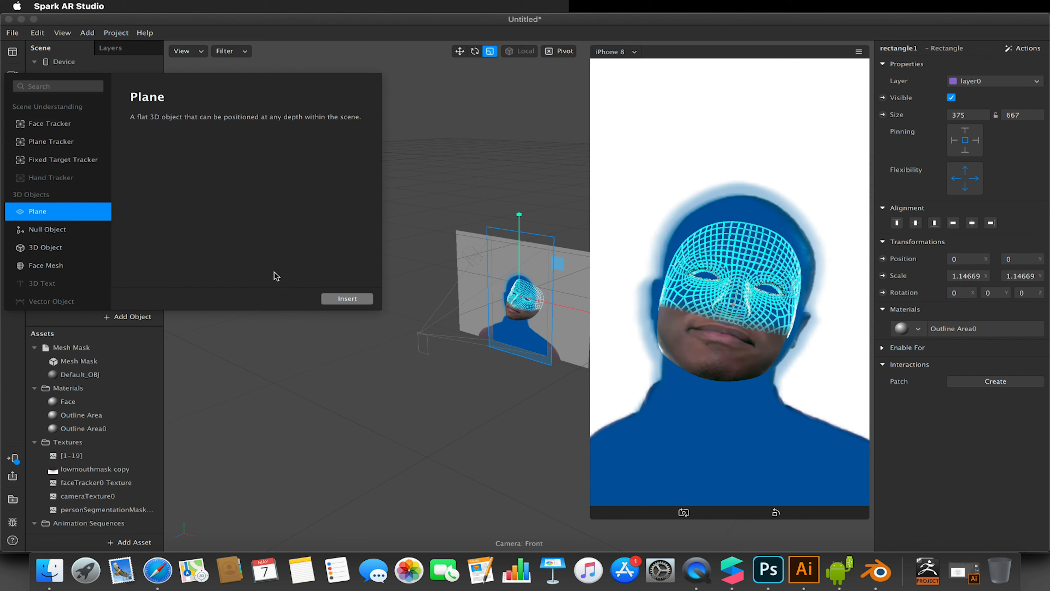
scroll(83, 240, down, 10)
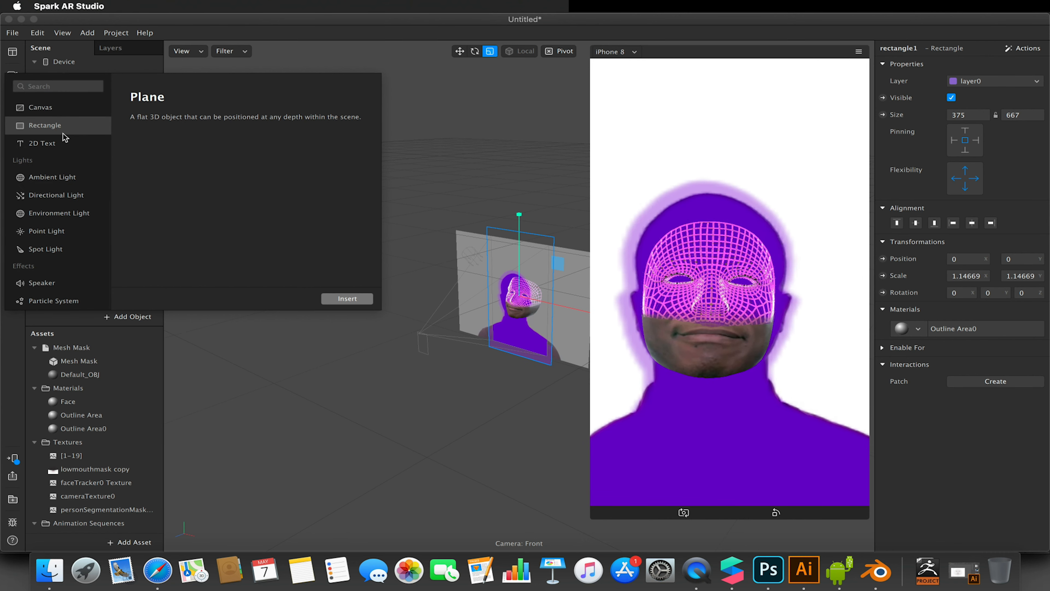
click(63, 131)
click(348, 298)
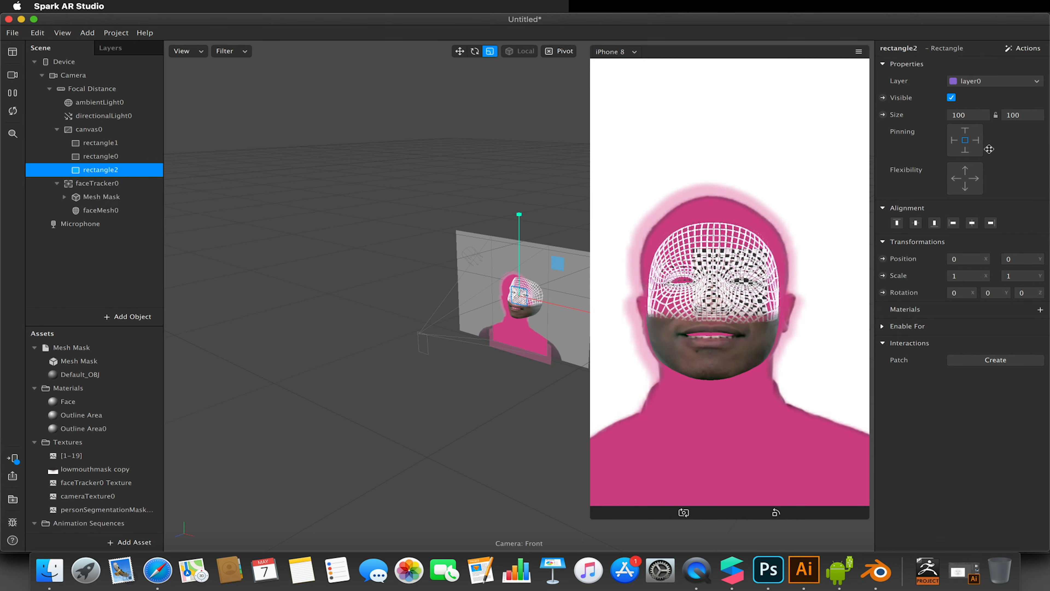
Step: Make rectangle2 fill the full width and height of the canvas
click(975, 116)
click(969, 132)
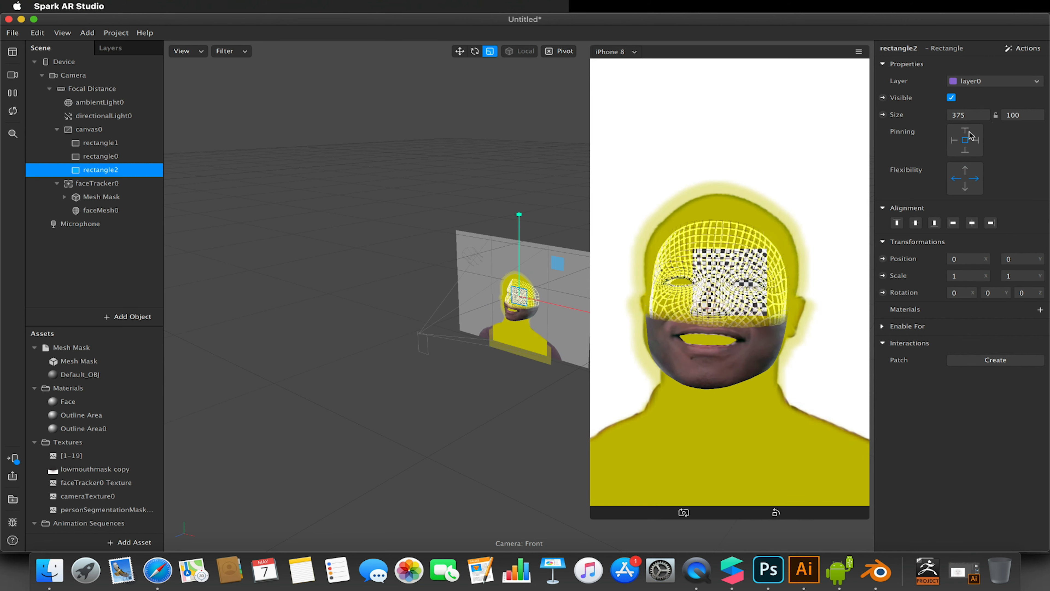
click(1023, 115)
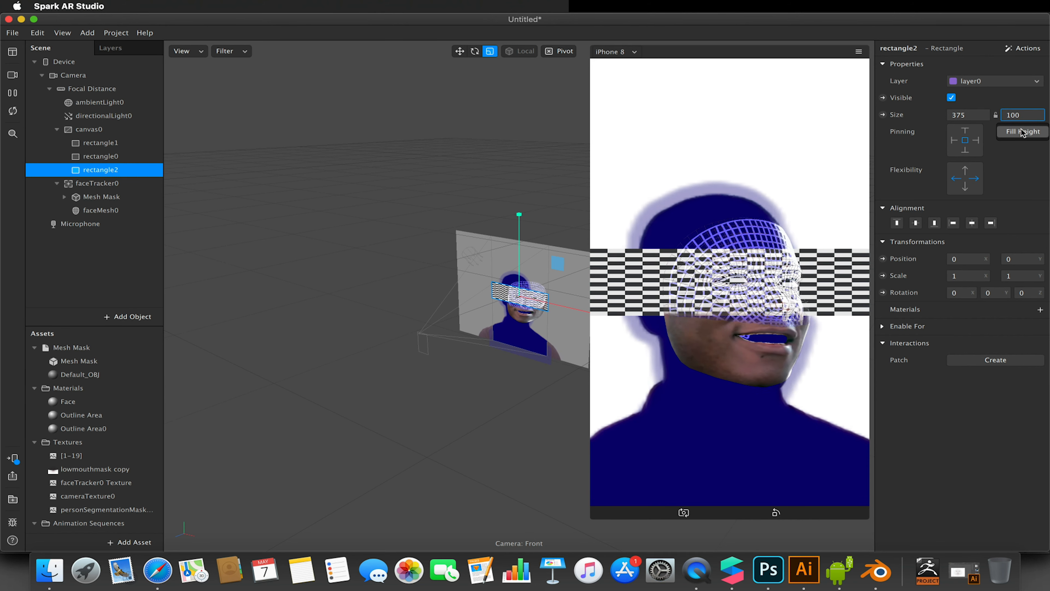
click(1023, 132)
Step: Create a new material with a black diffuse color for rectangle2 and move the rectangle above rectangle1 in canvas0
click(1040, 310)
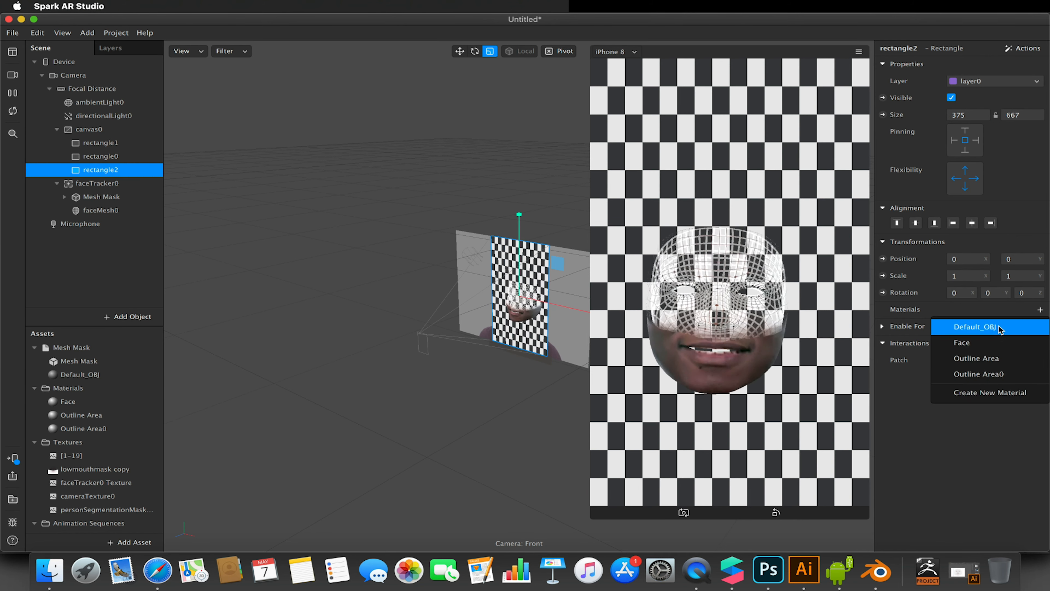
click(1001, 394)
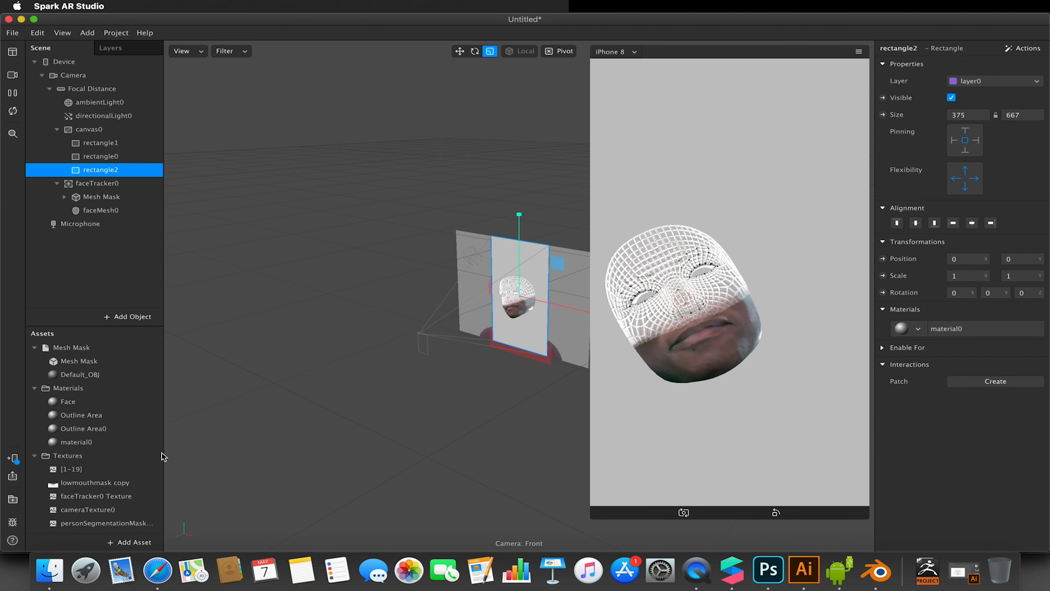
click(76, 442)
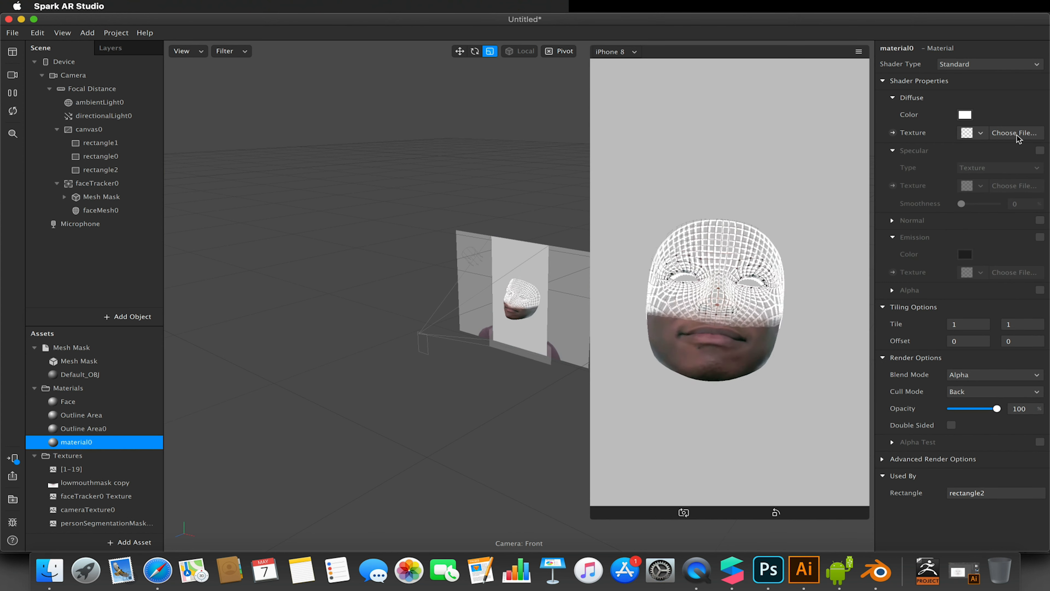
click(969, 118)
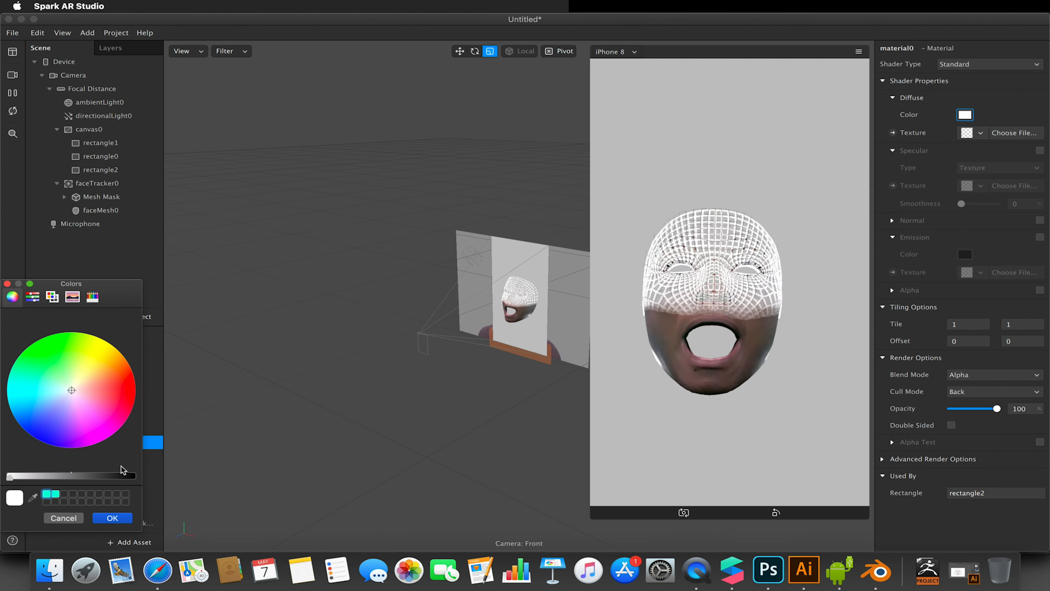
drag(120, 478, 135, 476)
click(115, 517)
drag(106, 173, 98, 120)
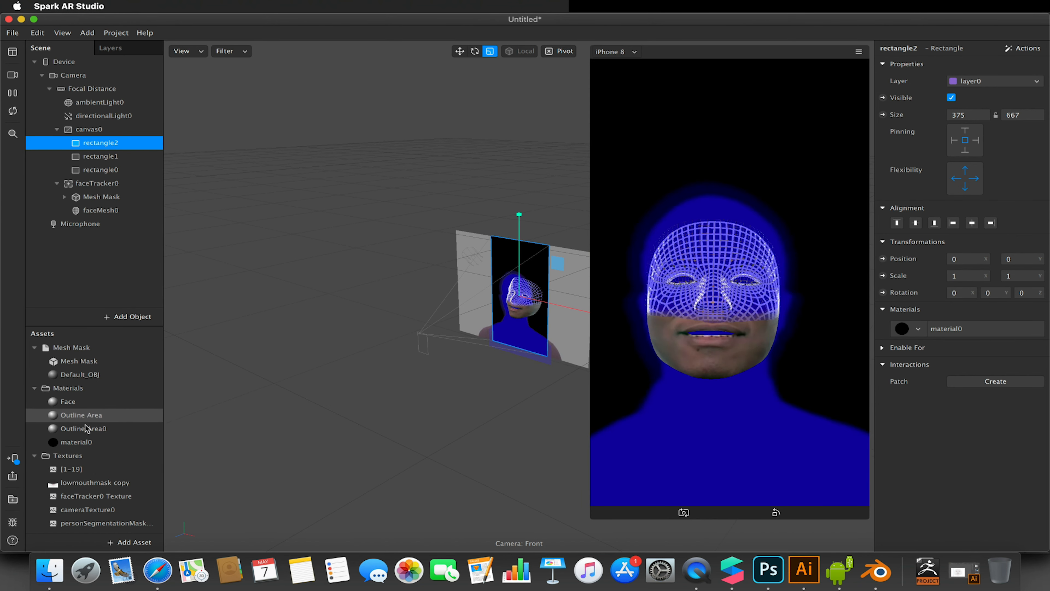
Step: Set the Face material's blend mode to Add and its opacity to 16%
click(68, 402)
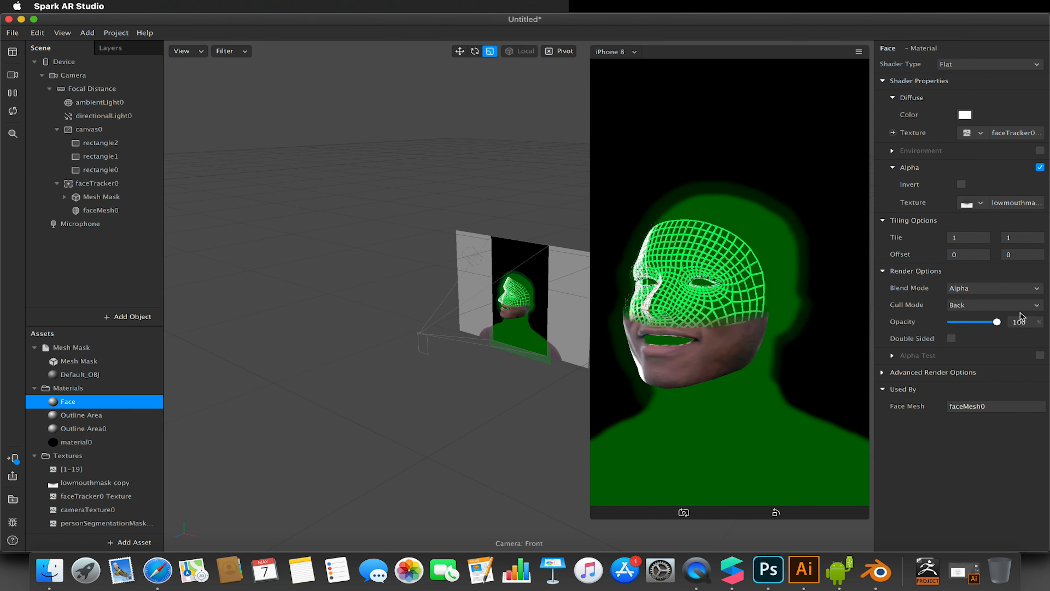
drag(987, 325, 971, 326)
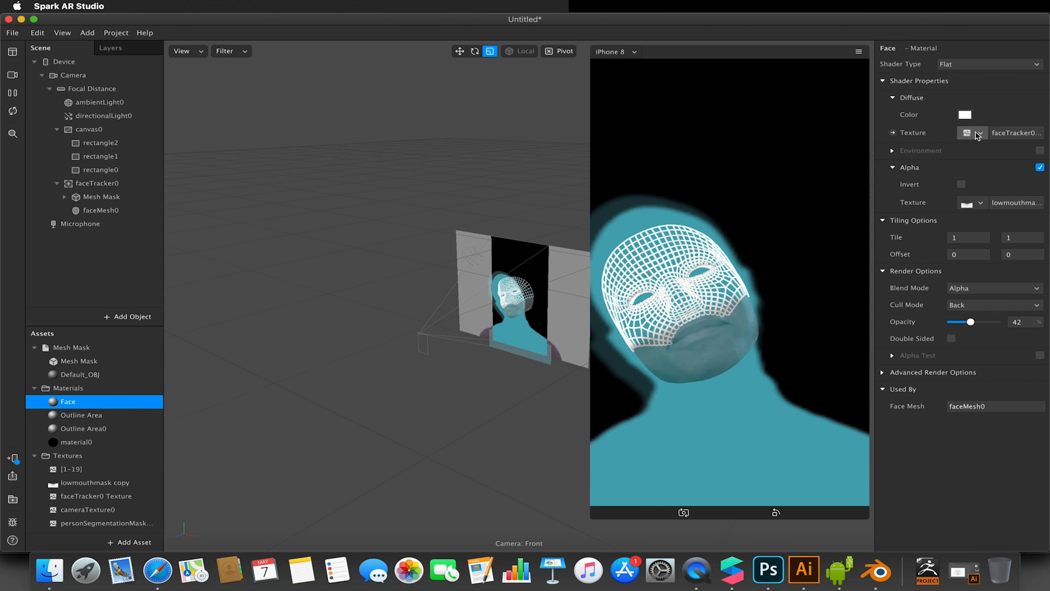
click(973, 289)
click(973, 291)
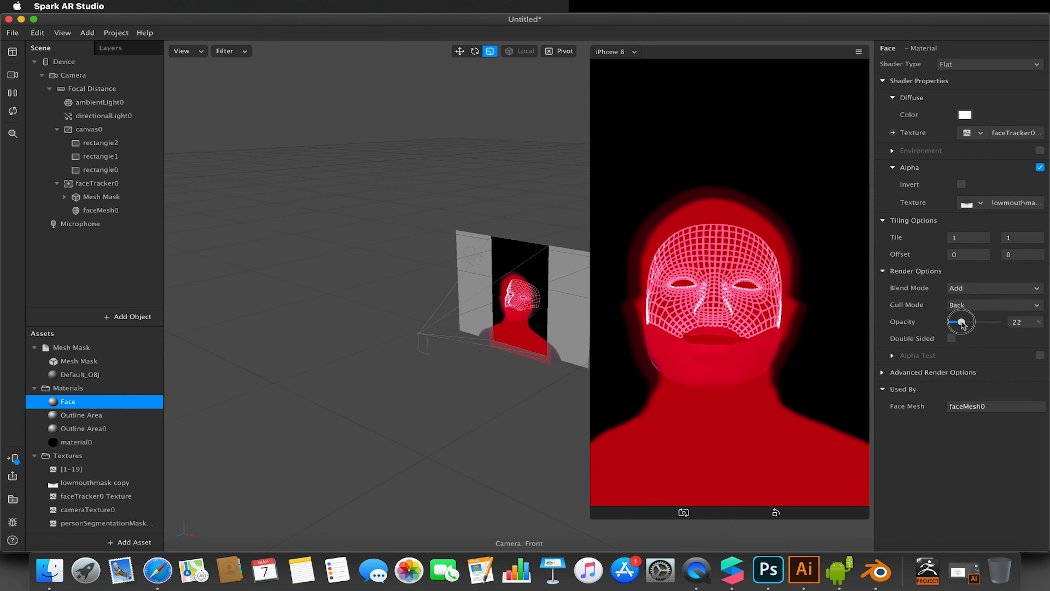
drag(962, 322, 959, 322)
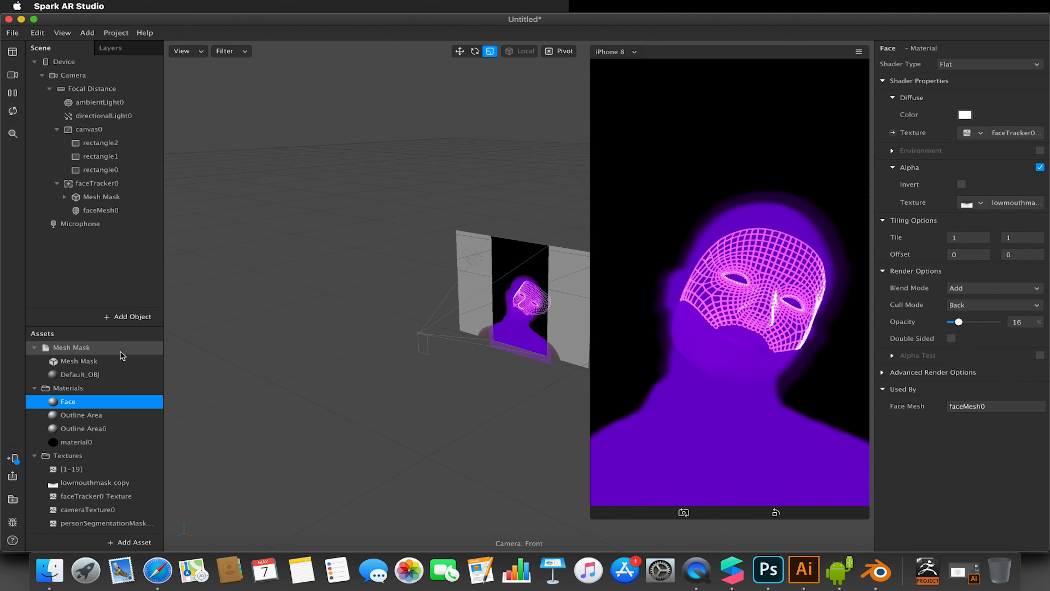
Step: Enable alpha on the Default_OBJ mask material and open its list of alpha textures
click(86, 375)
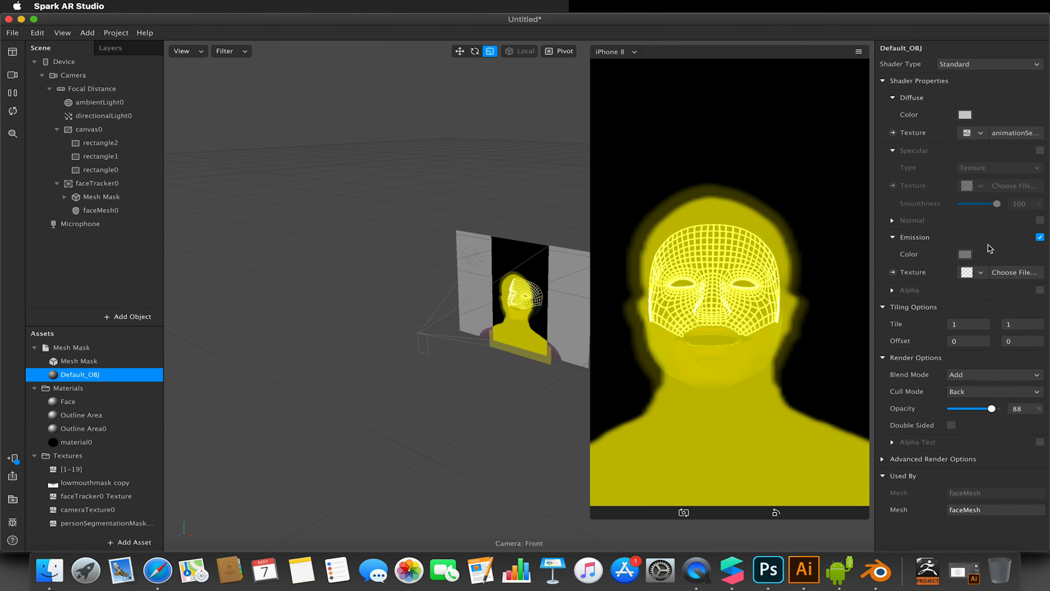
click(1040, 290)
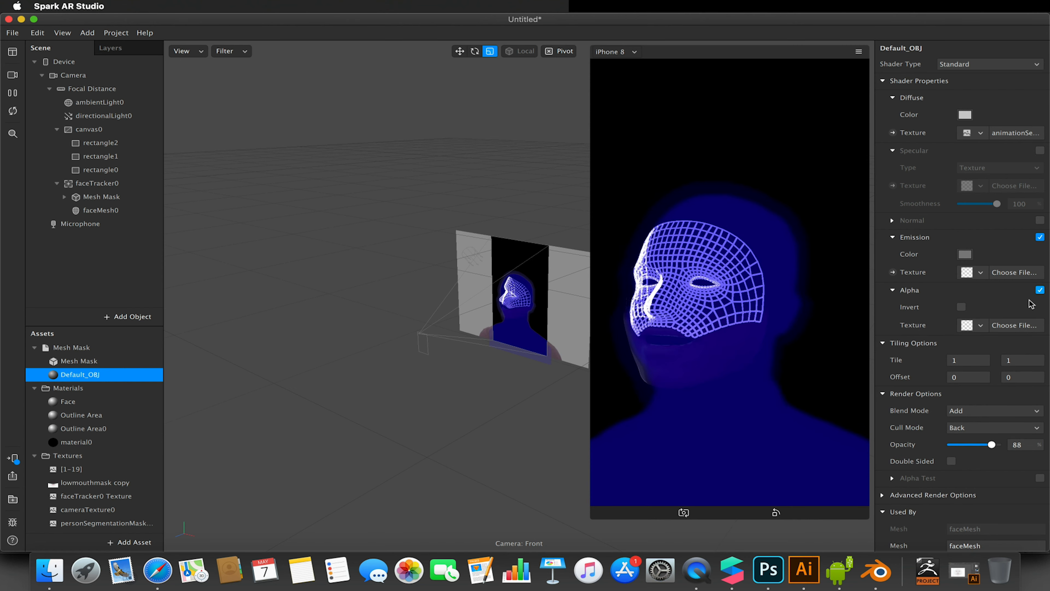
click(981, 325)
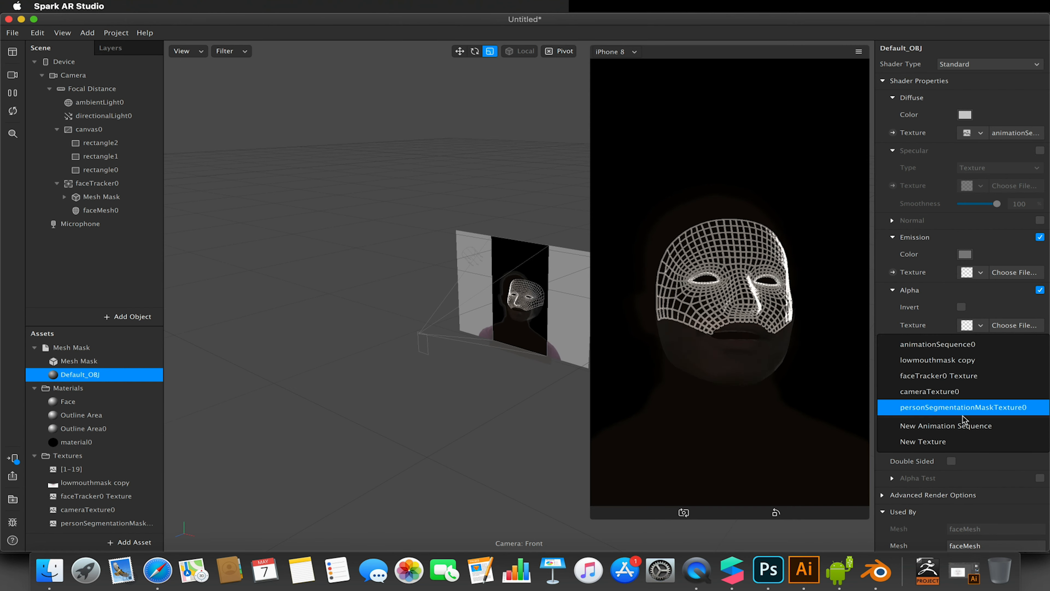
click(443, 390)
Step: Import the faceMeshMask texture from the computer's Downloads folder into the project assets
click(137, 544)
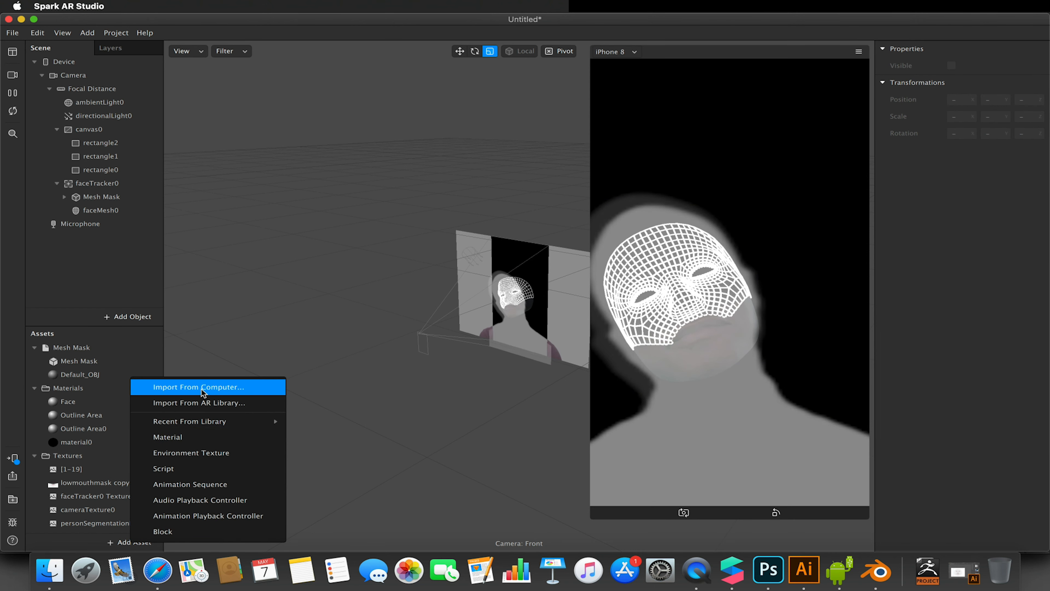
click(200, 388)
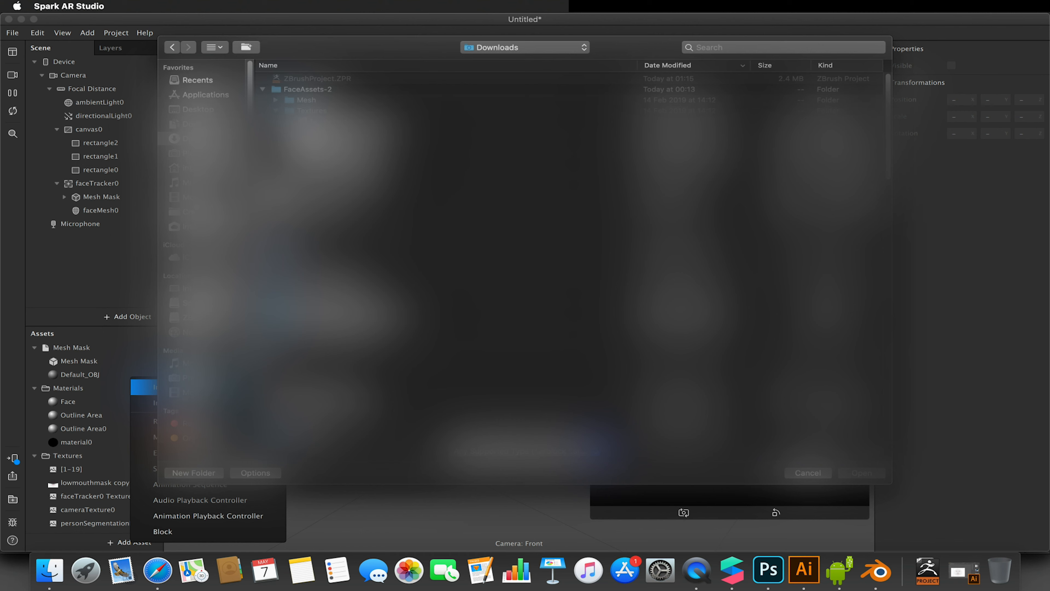
click(322, 143)
click(323, 122)
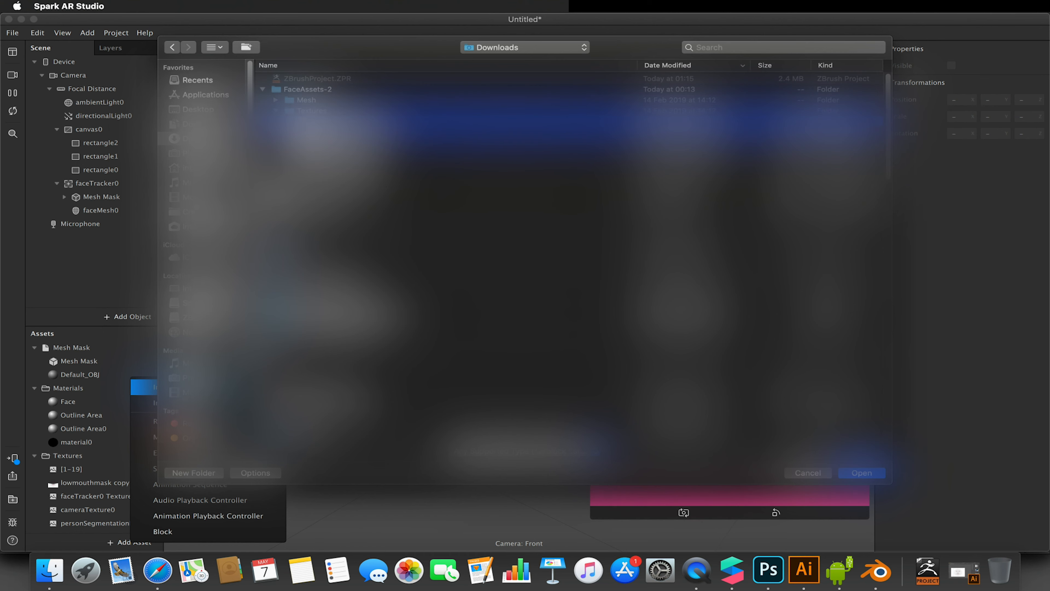
click(861, 473)
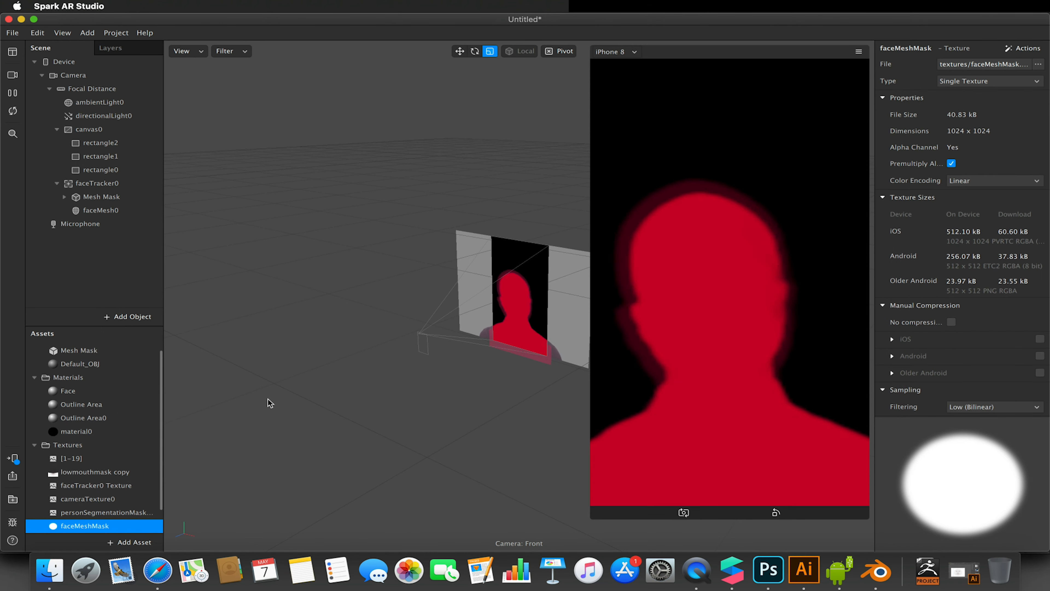
Step: Assign faceMeshMask as the alpha texture of the Default_OBJ material and shrink the device preview
click(84, 366)
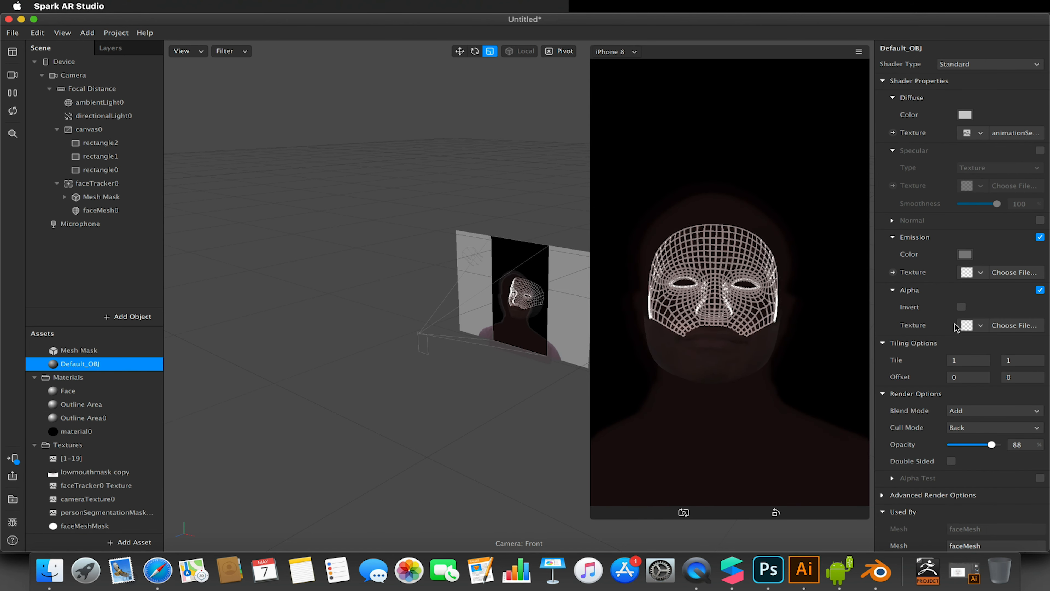
click(981, 325)
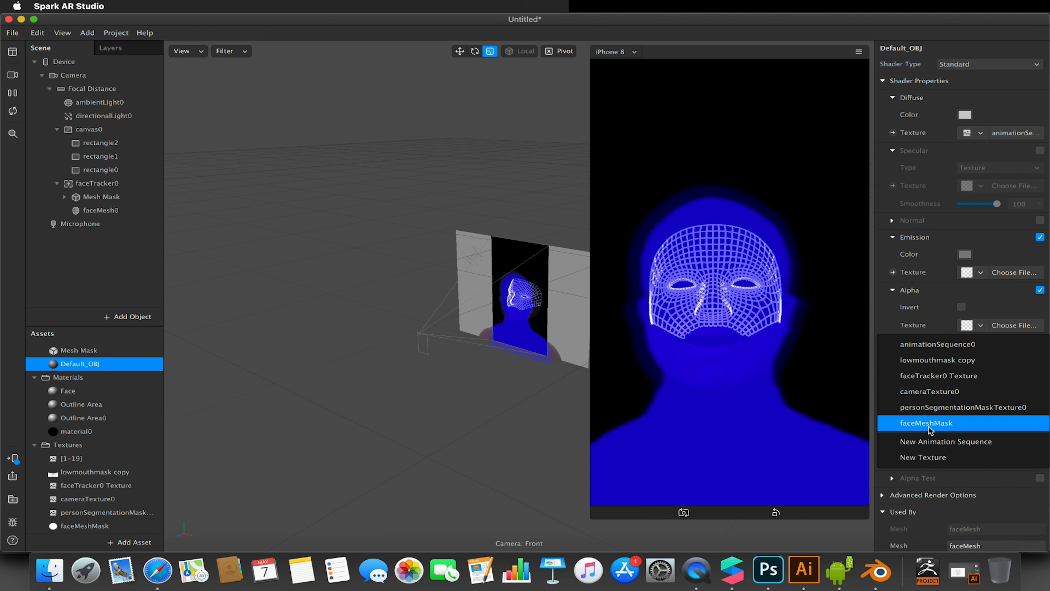
click(929, 423)
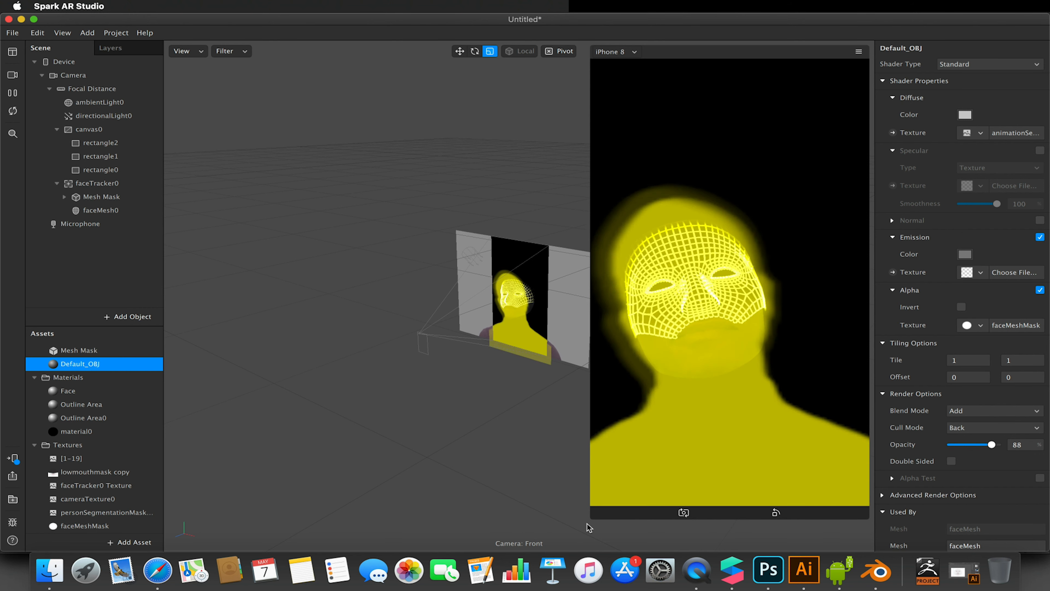
drag(591, 512, 651, 460)
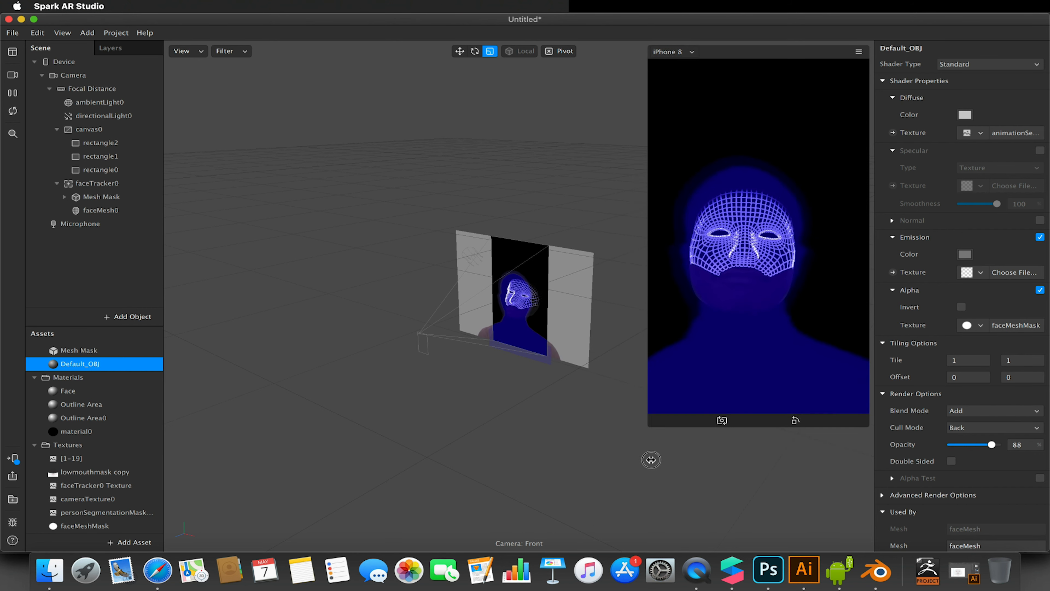